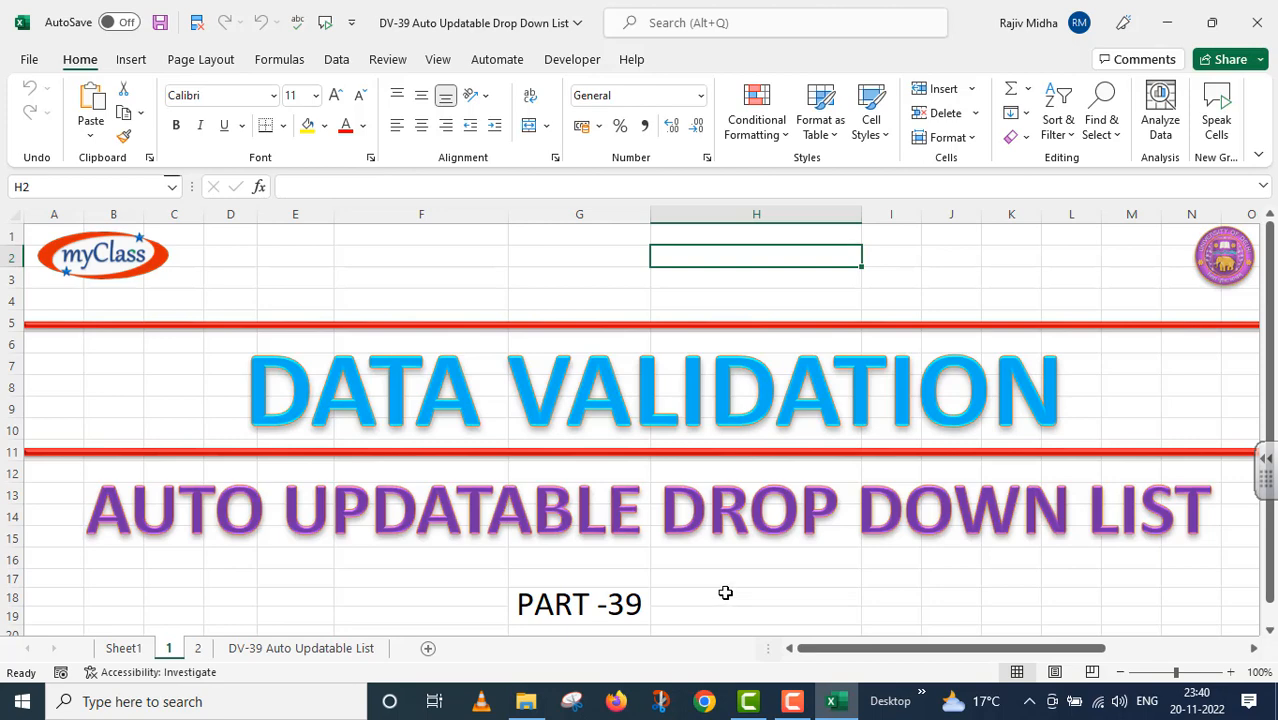
On the DV-39 Auto Updatable List sheet, restrict D7:D12 with a List data validation sourced from =$B$7:$B$12.
left_click(278, 649)
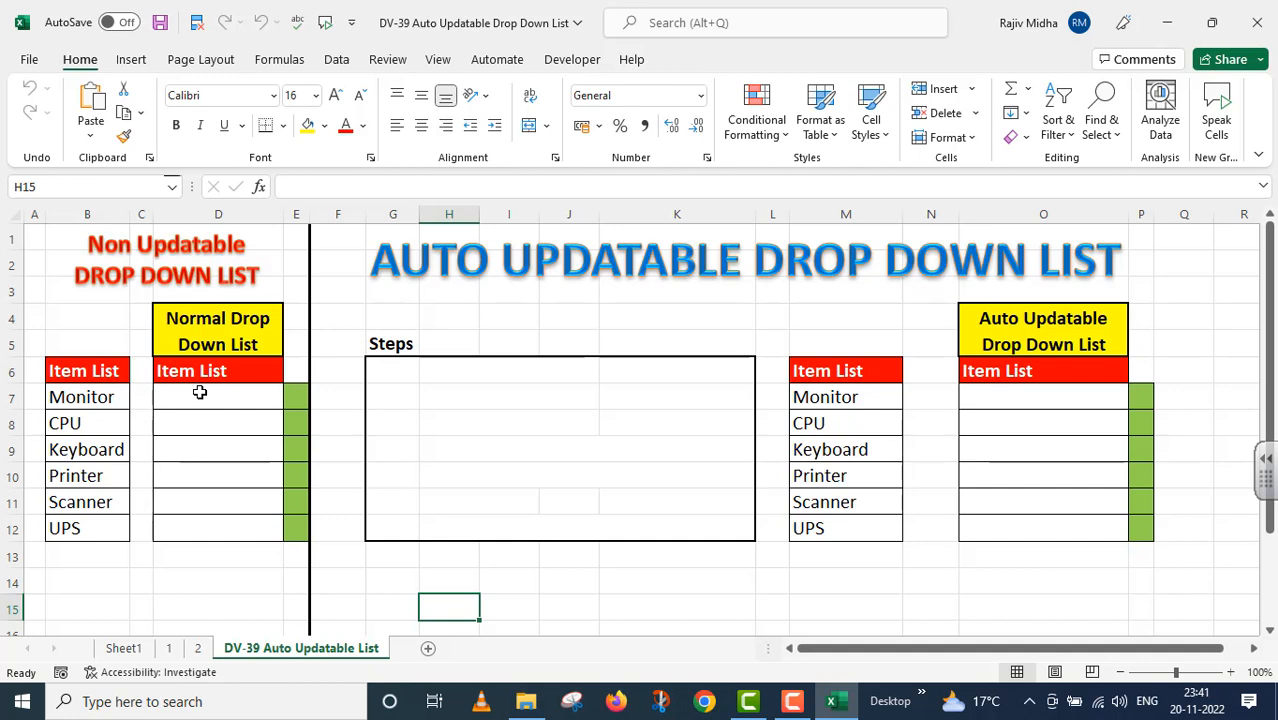
left_click_drag(200, 392, 195, 513)
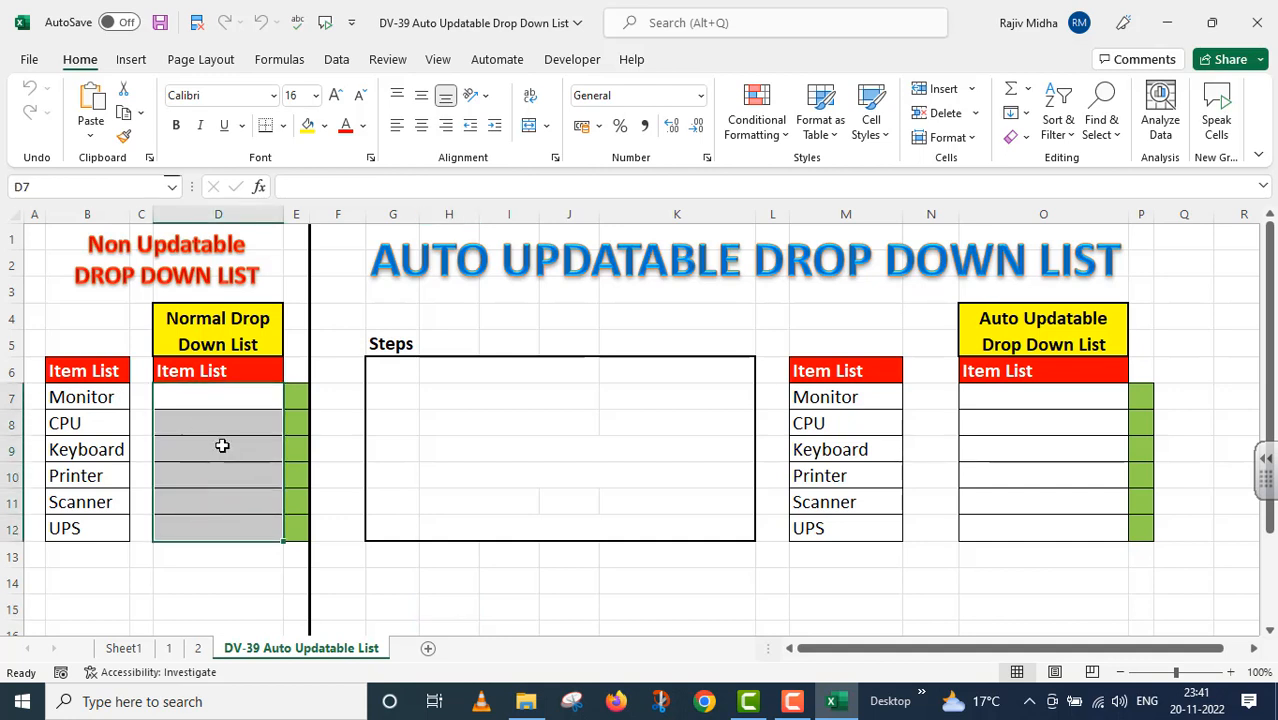
left_click(336, 59)
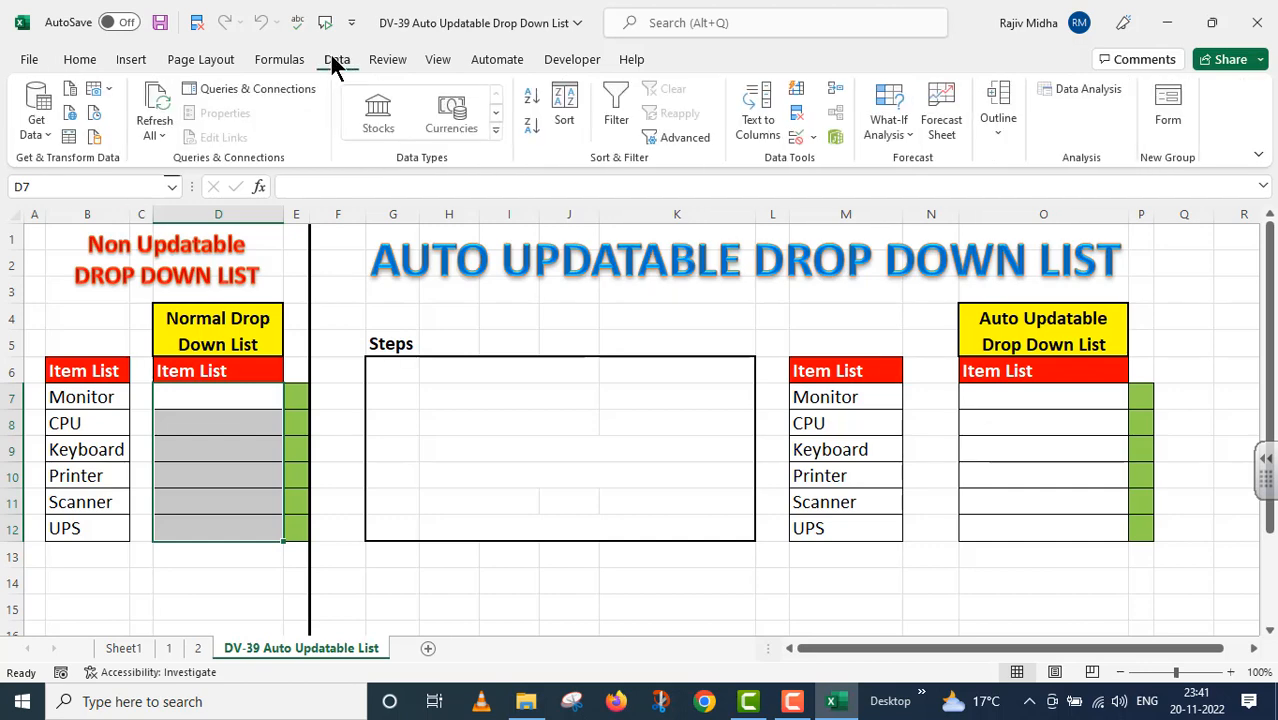
left_click(813, 132)
left_click(838, 163)
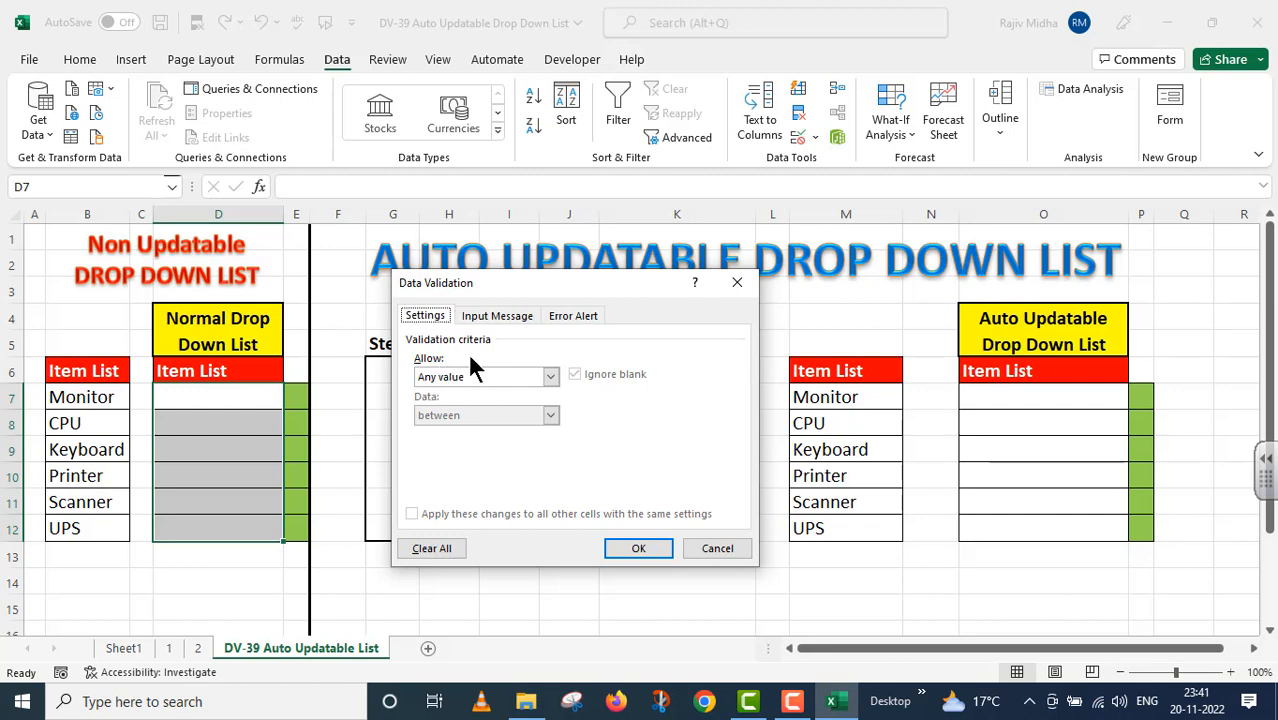
left_click(551, 376)
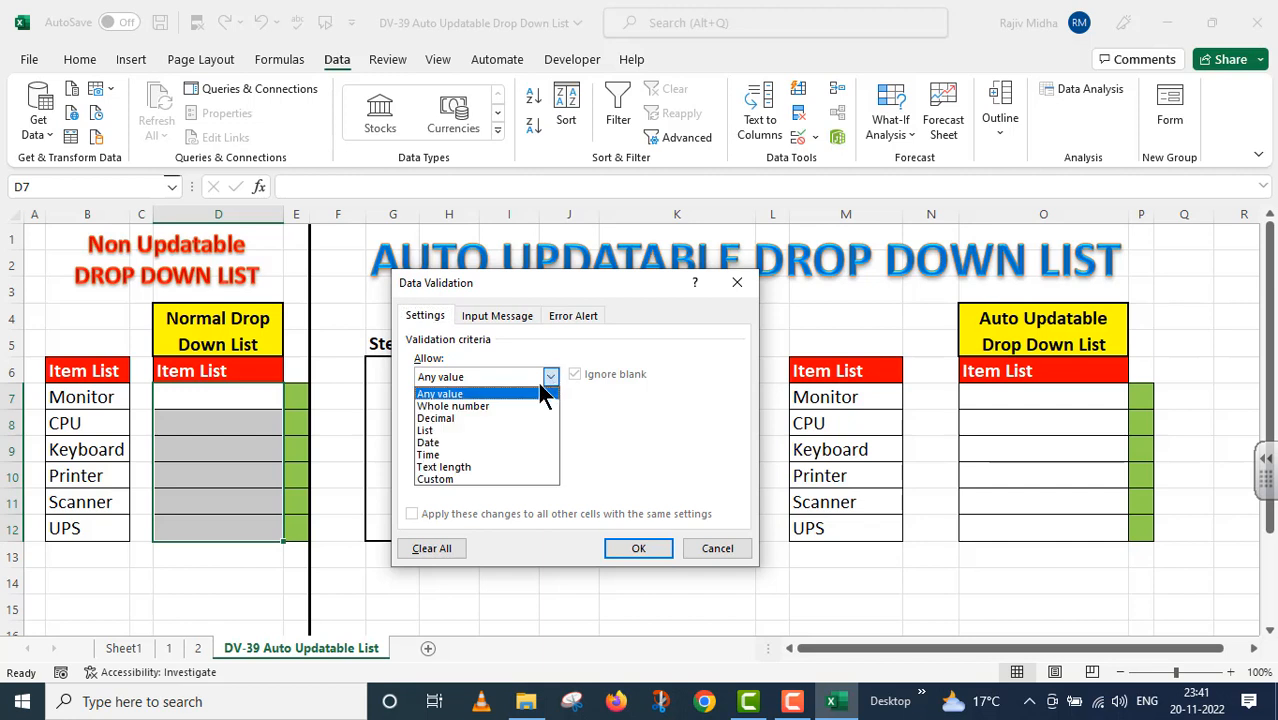
left_click(456, 429)
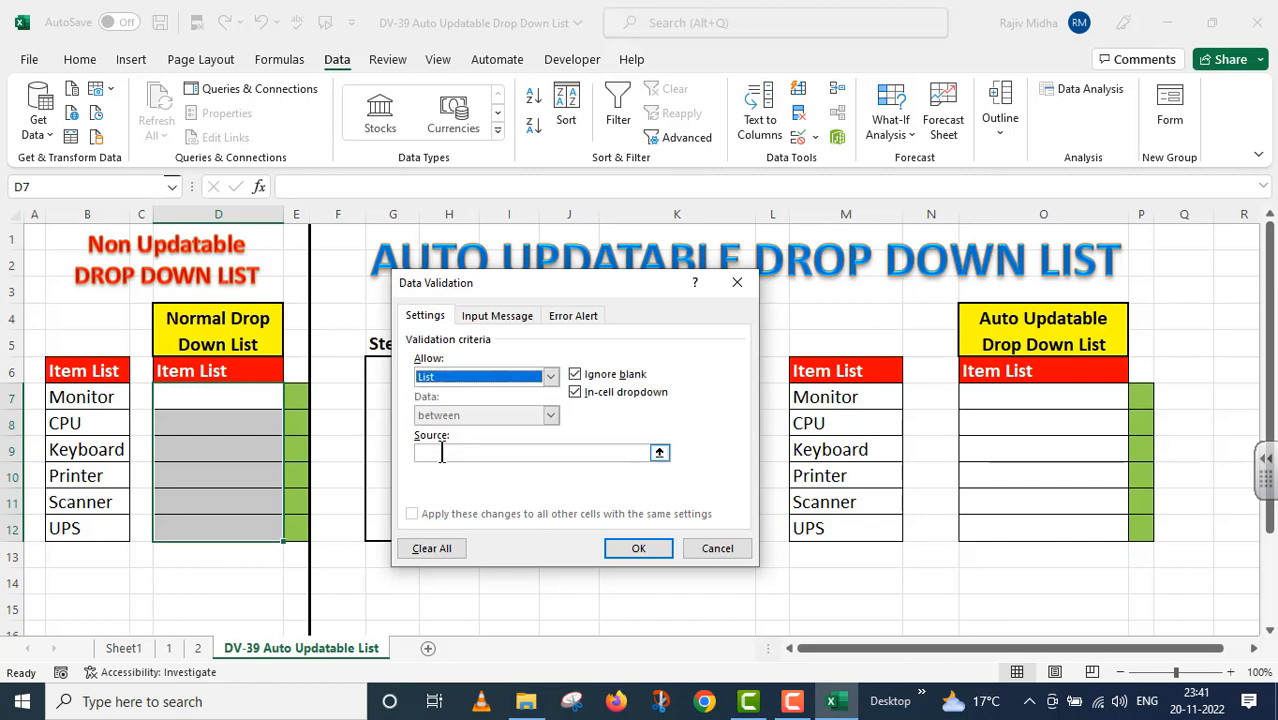
left_click(446, 452)
left_click_drag(72, 397, 125, 525)
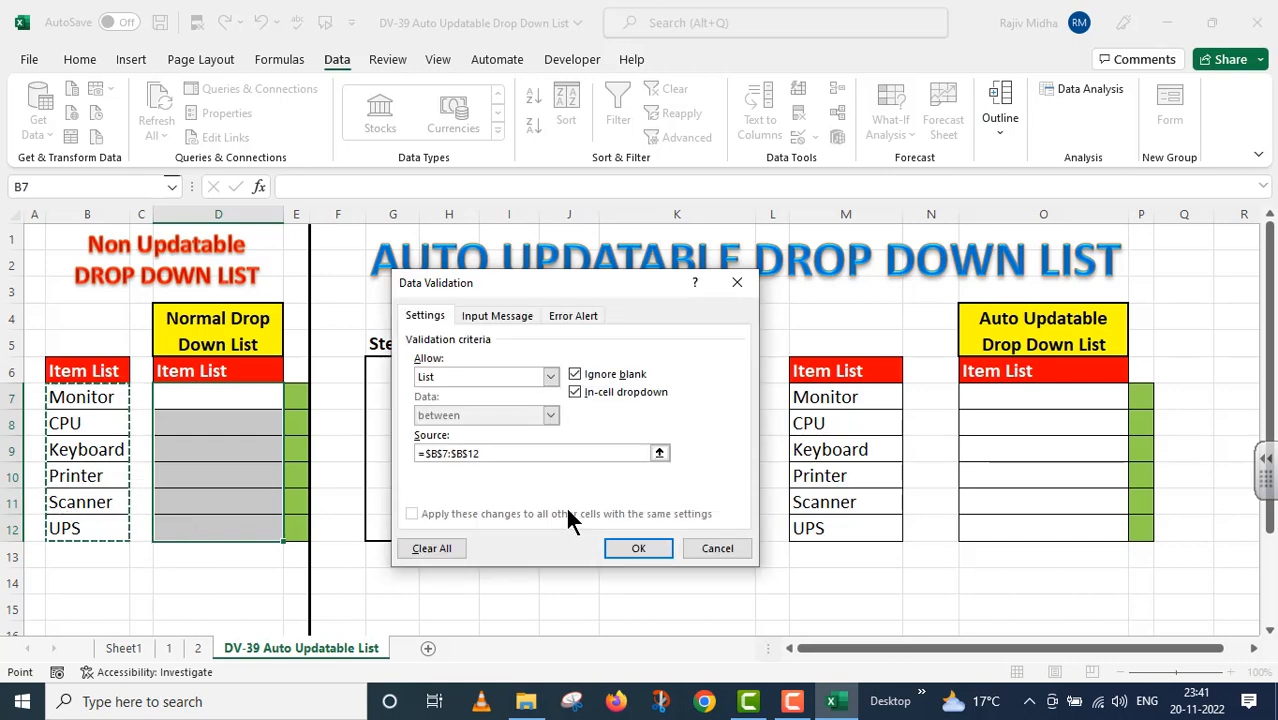
left_click(638, 549)
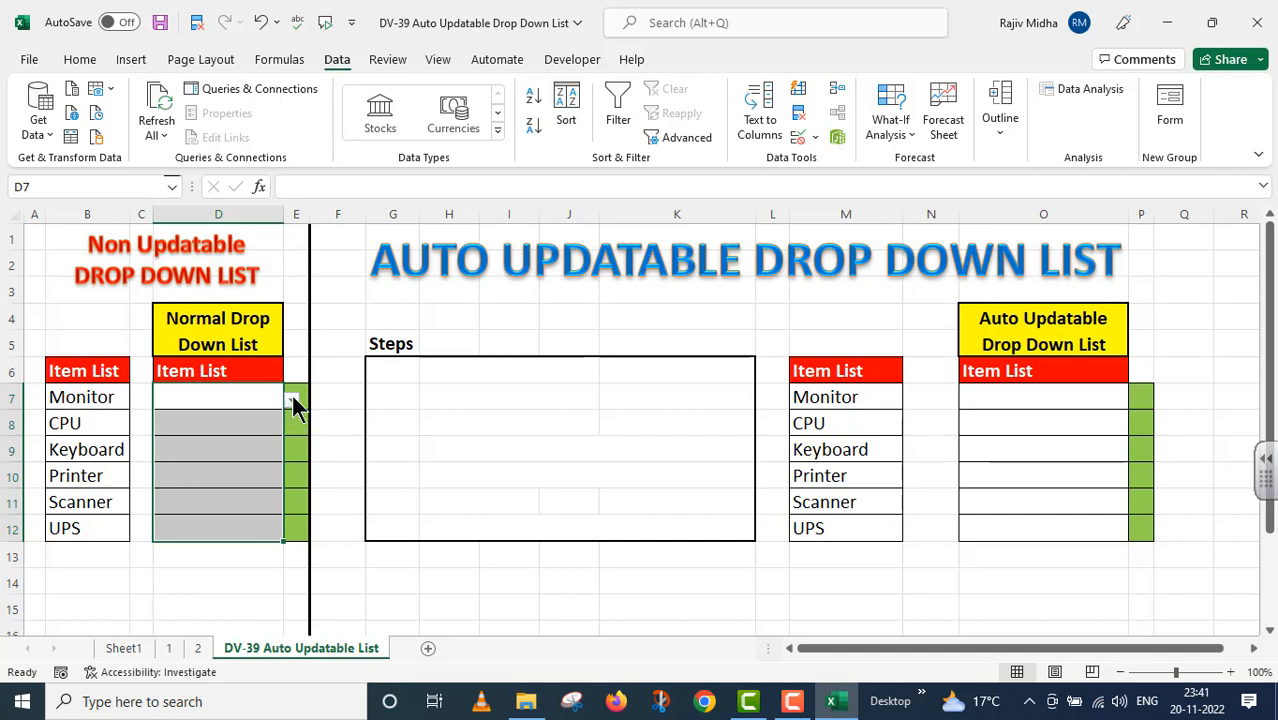
Fill D7:D10 from their drop-down lists with Monitor, CPU, Keyboard and Scanner.
left_click(292, 400)
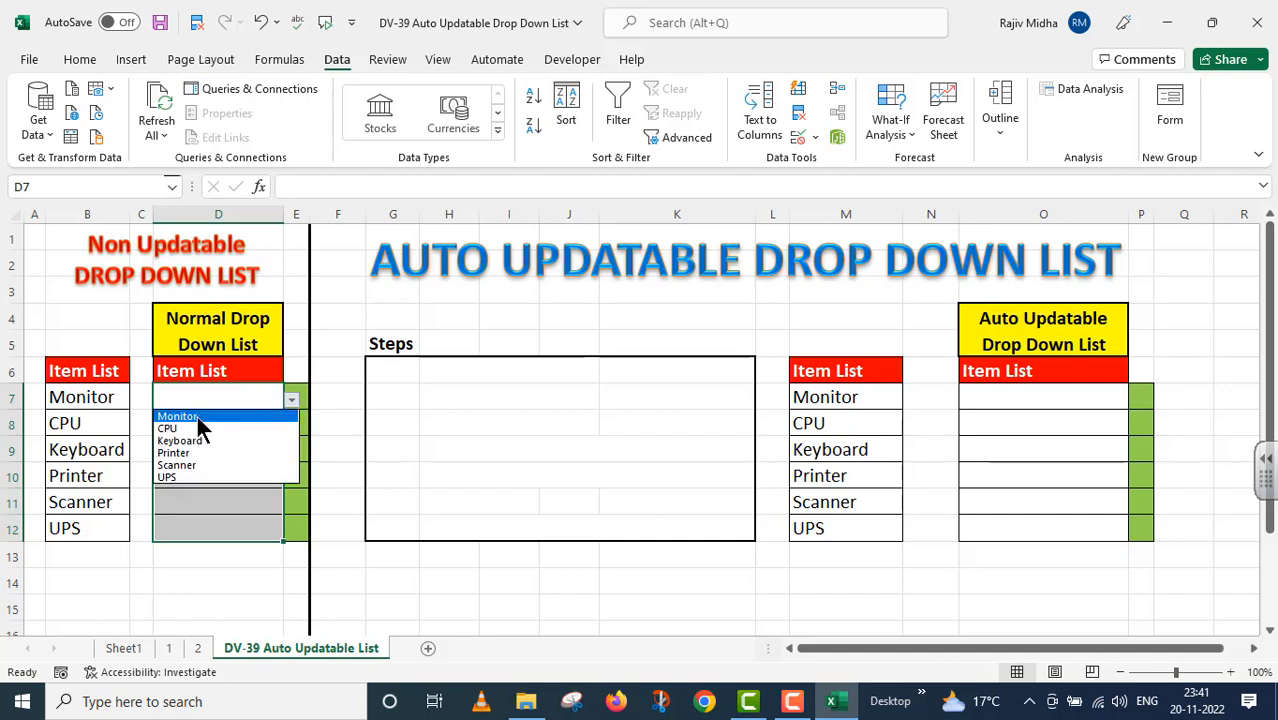
left_click(200, 414)
left_click(262, 420)
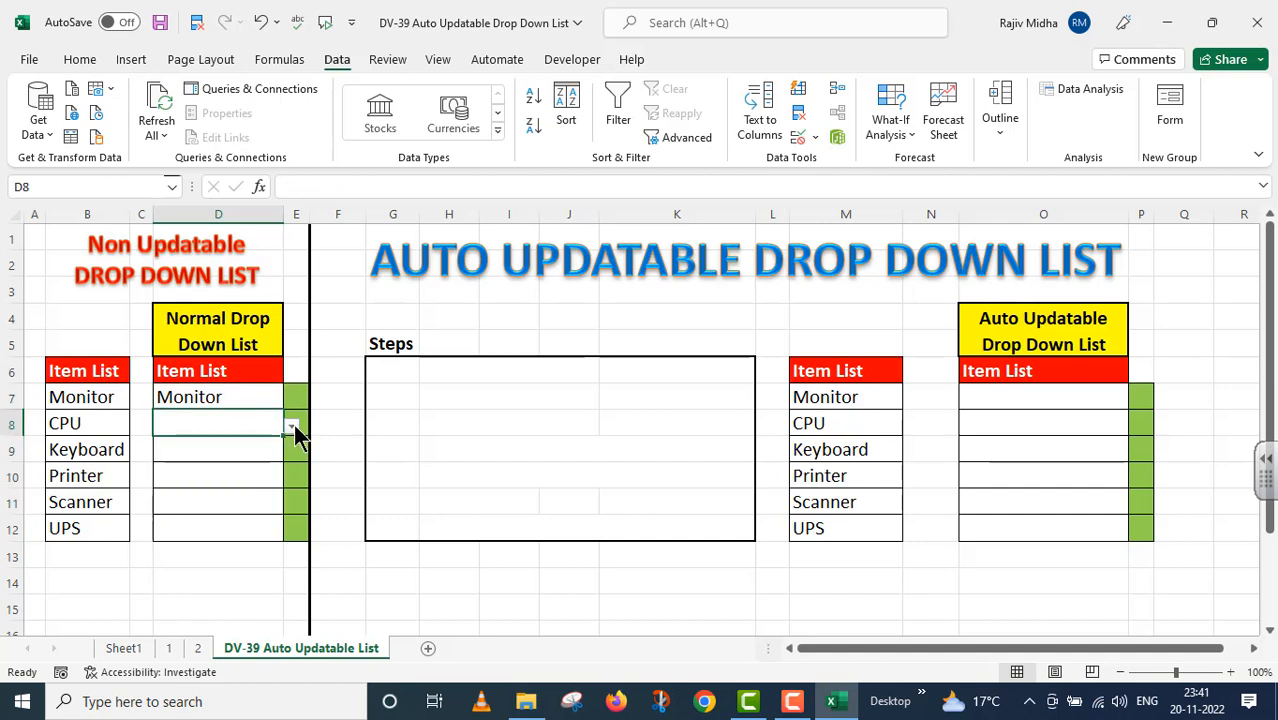
left_click(291, 425)
left_click(207, 456)
left_click(206, 458)
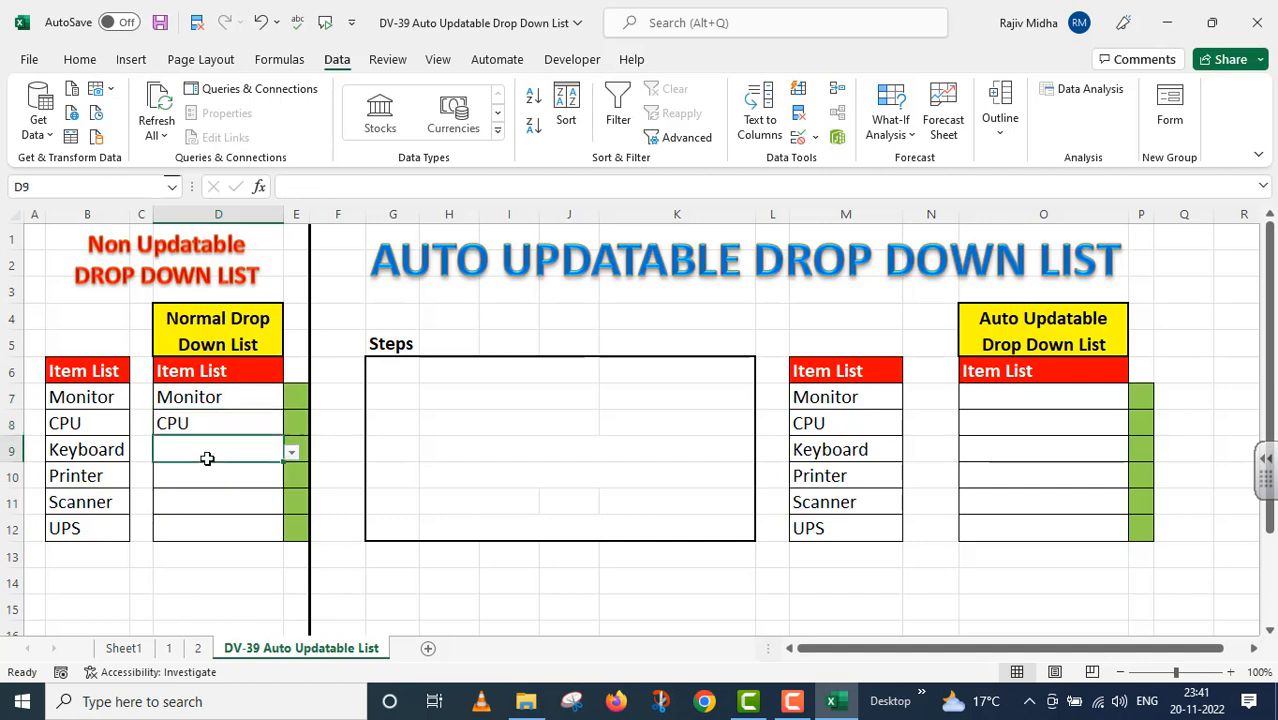
left_click(292, 452)
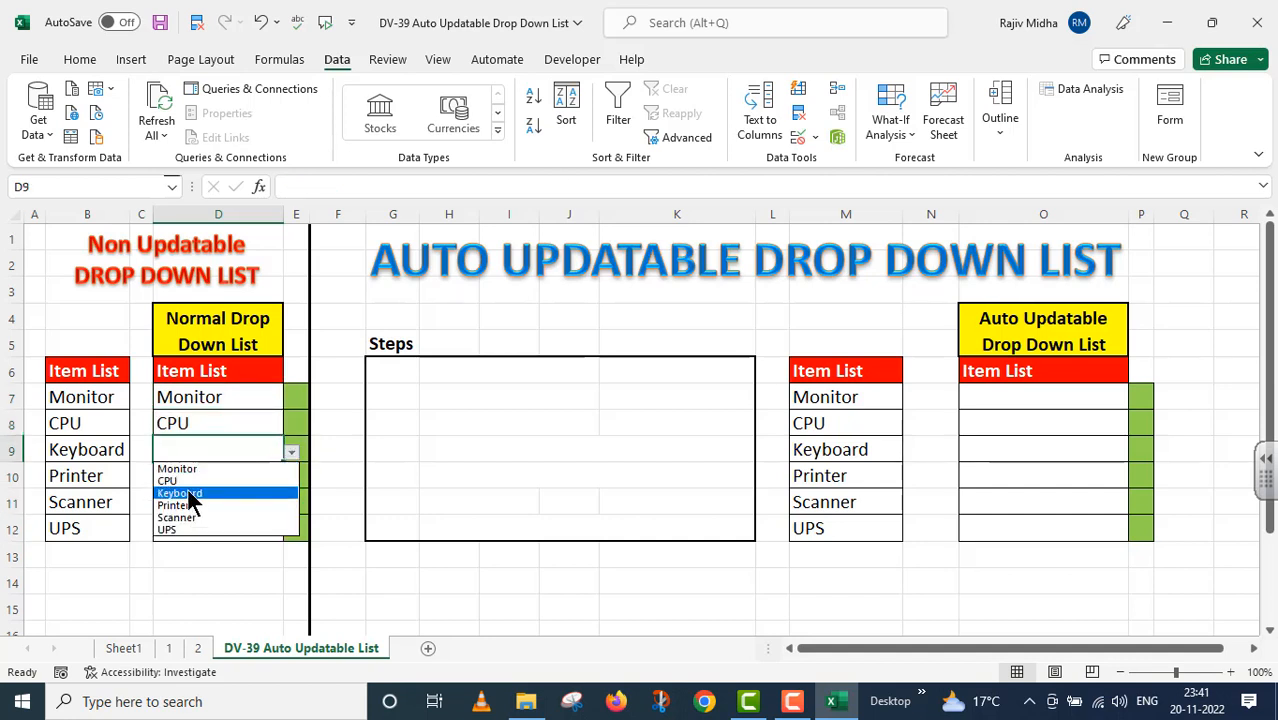
left_click(192, 500)
left_click(214, 476)
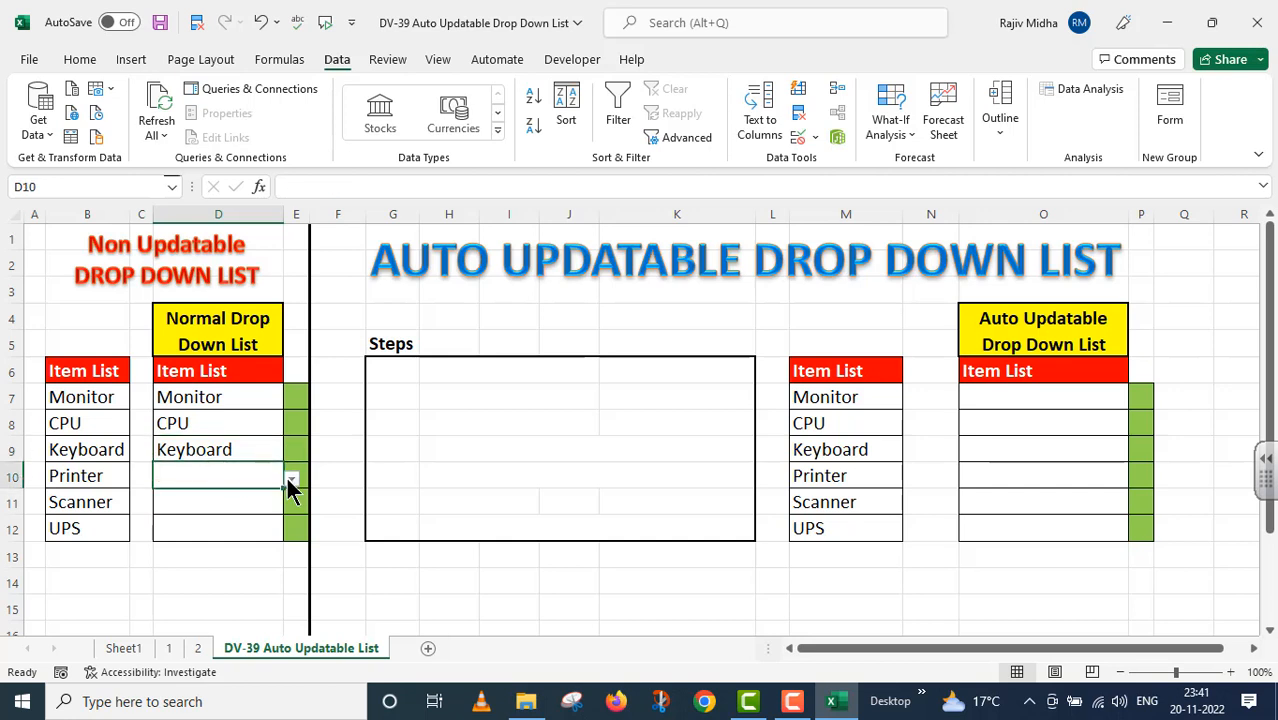
left_click(291, 478)
left_click(195, 544)
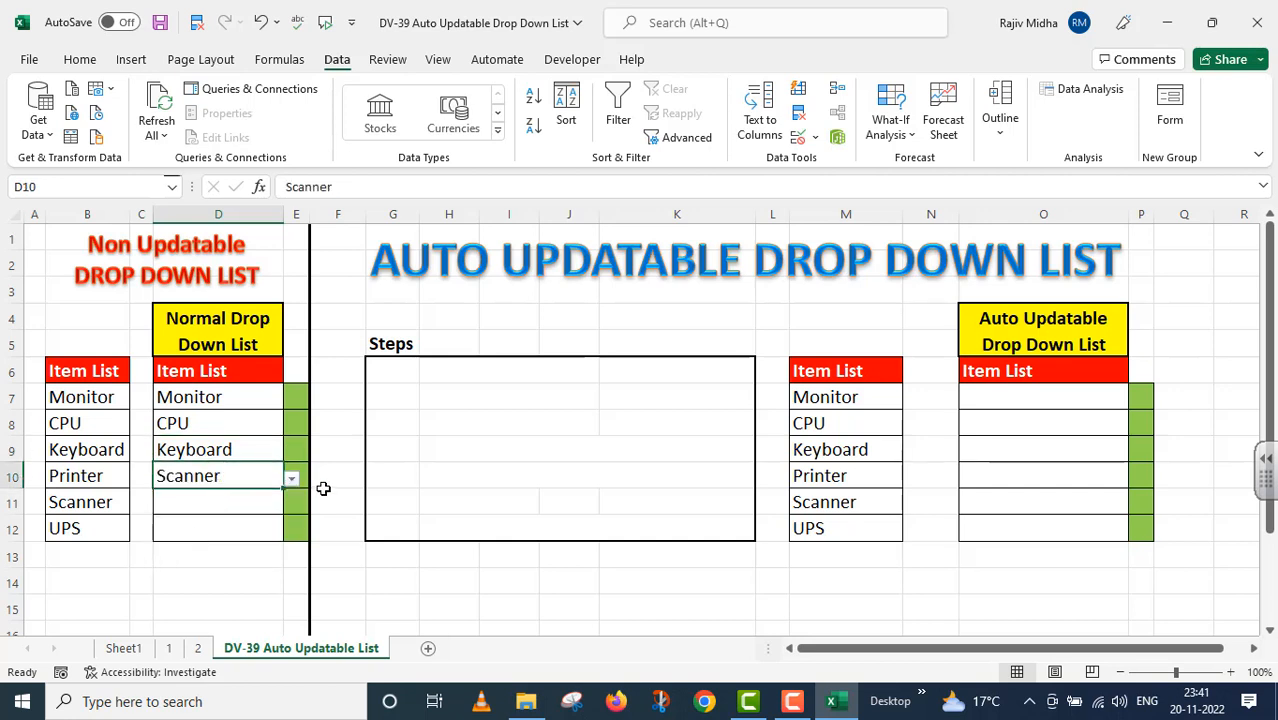
Add Mouse in B13, directly below UPS in the non-updatable source item list.
left_click(190, 553)
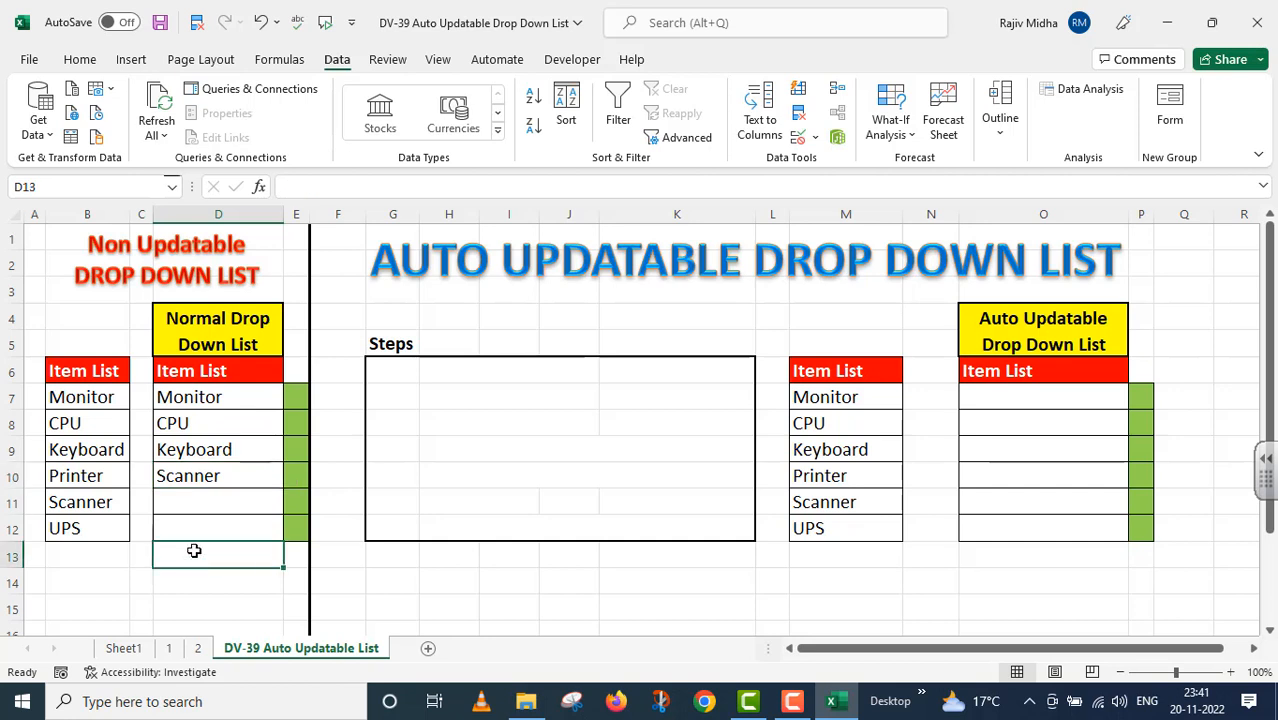
left_click(95, 554)
type("Mouse")
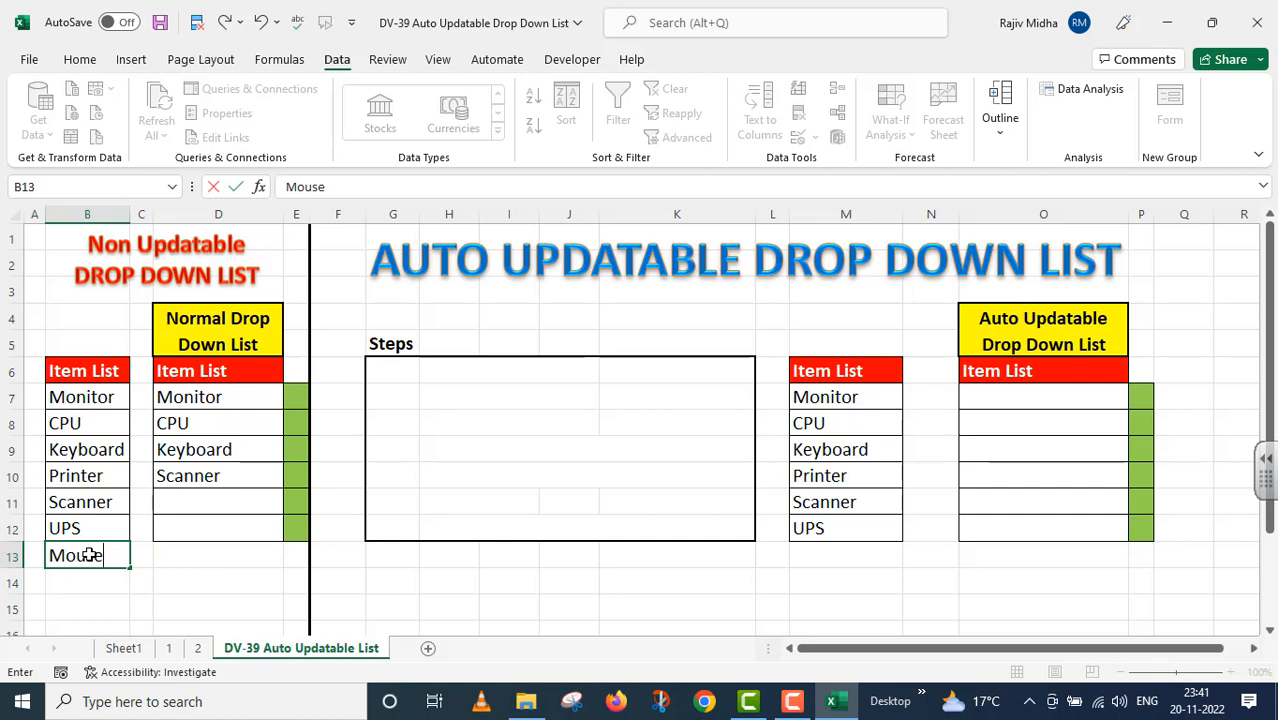
Check the drop-down choices in D11 and D7 for the newly added Mouse item.
left_click(248, 501)
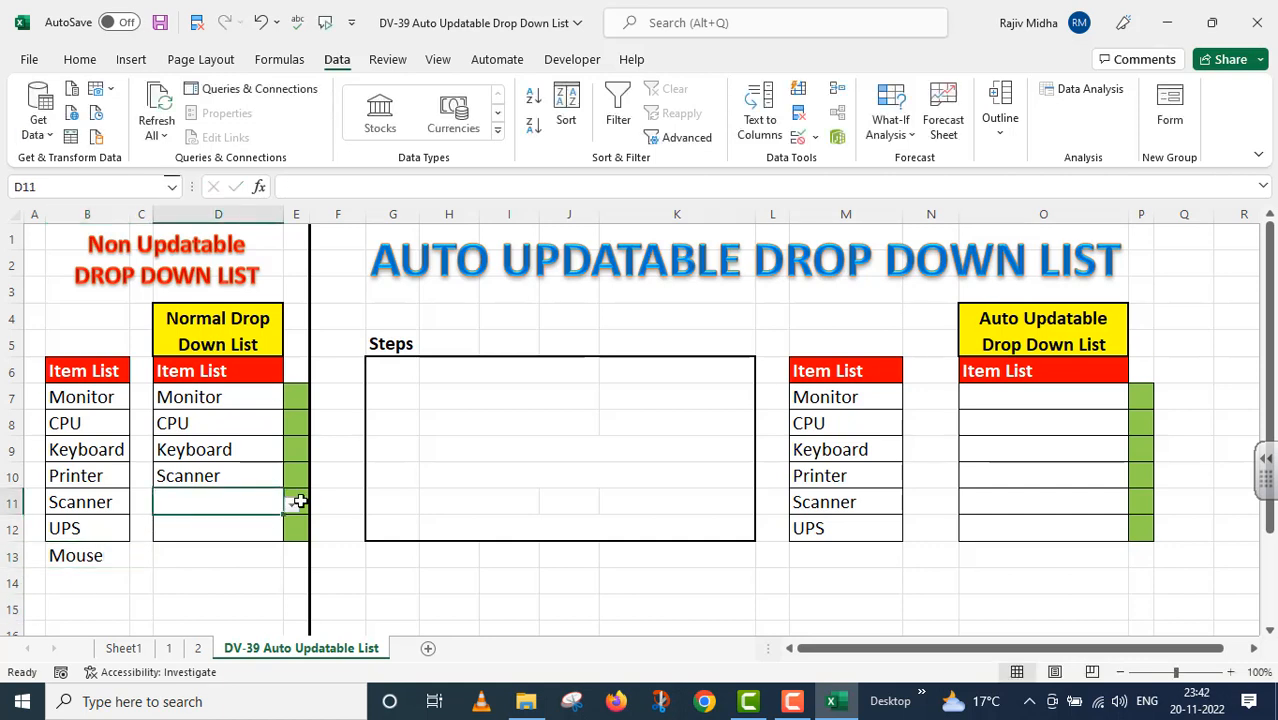
left_click(294, 503)
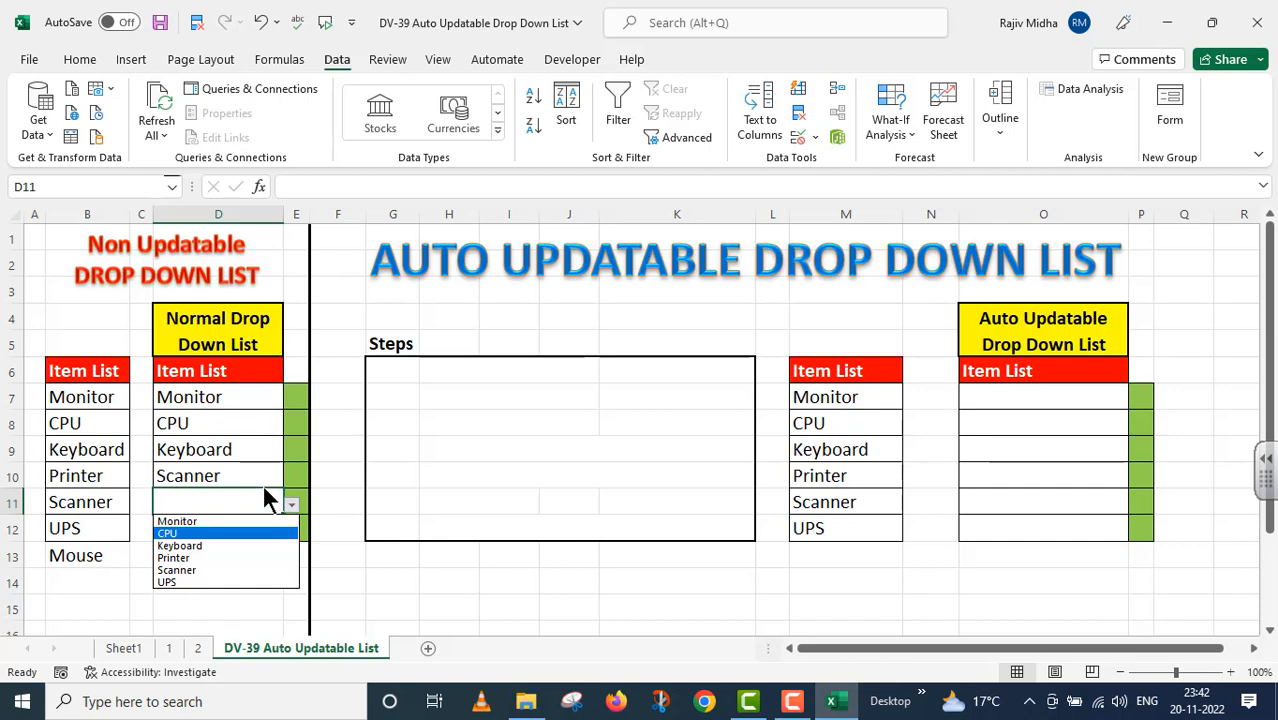
left_click(205, 604)
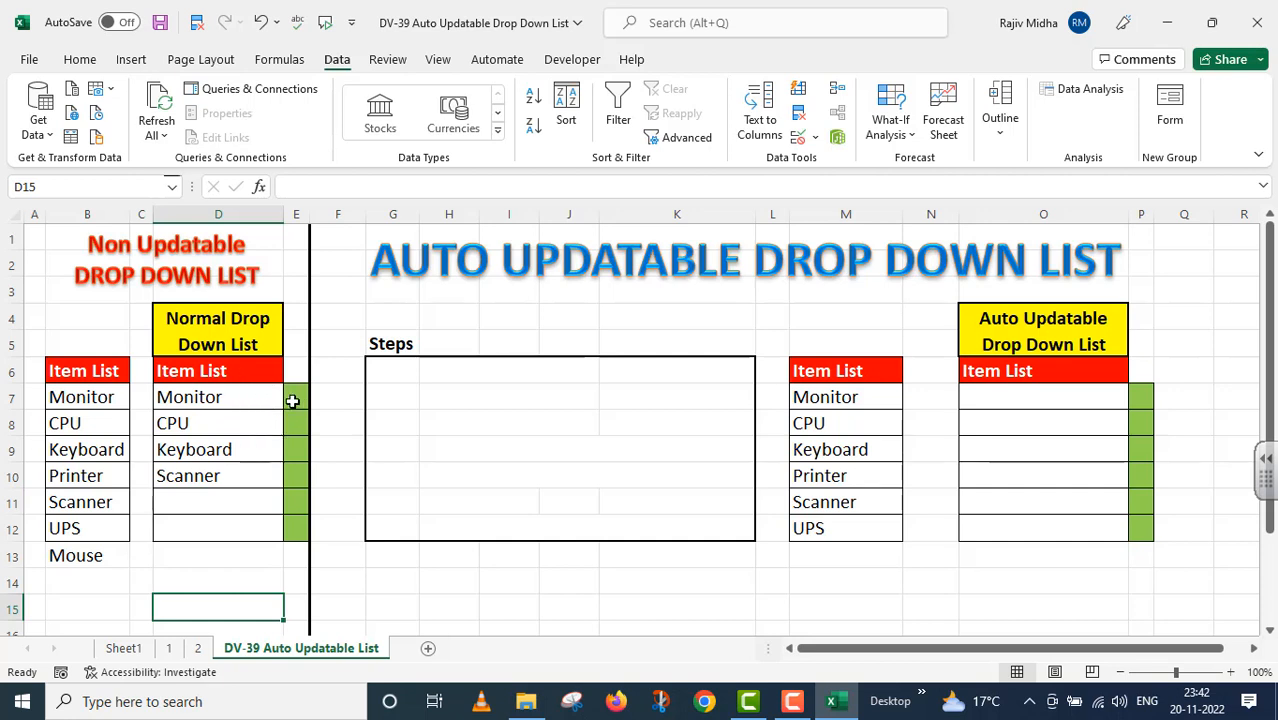
left_click(254, 398)
left_click(292, 403)
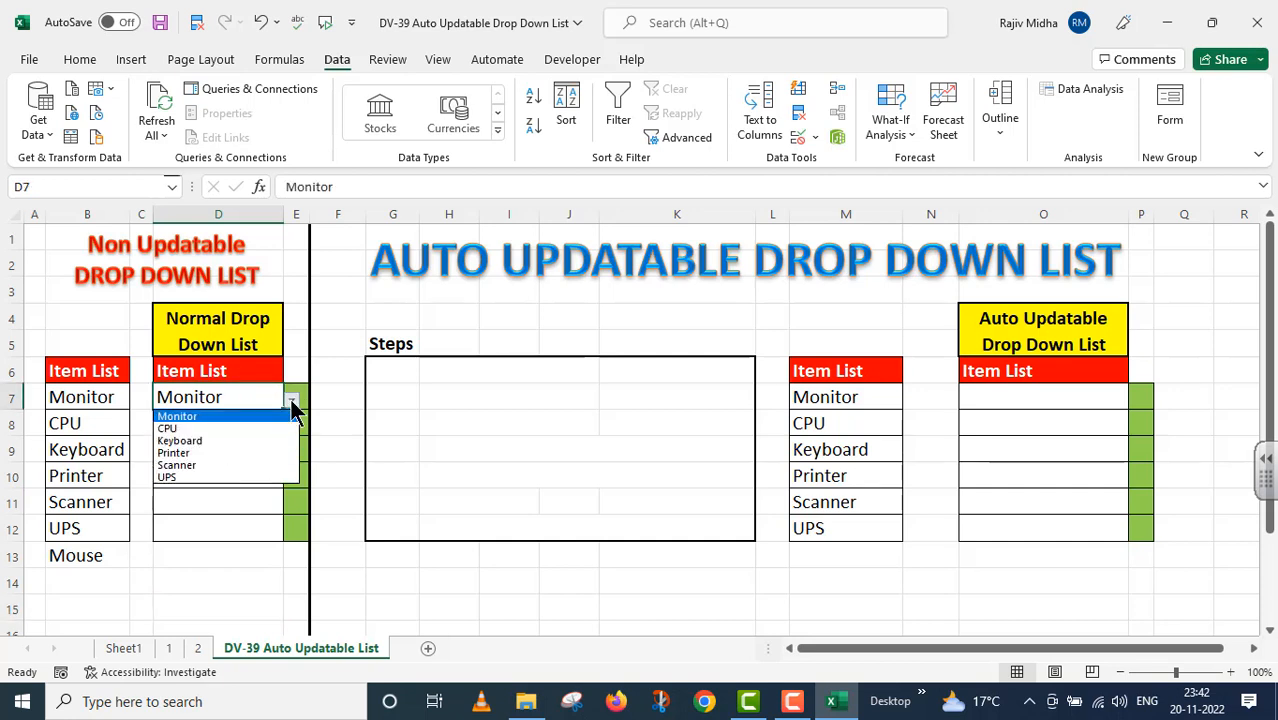
left_click(292, 410)
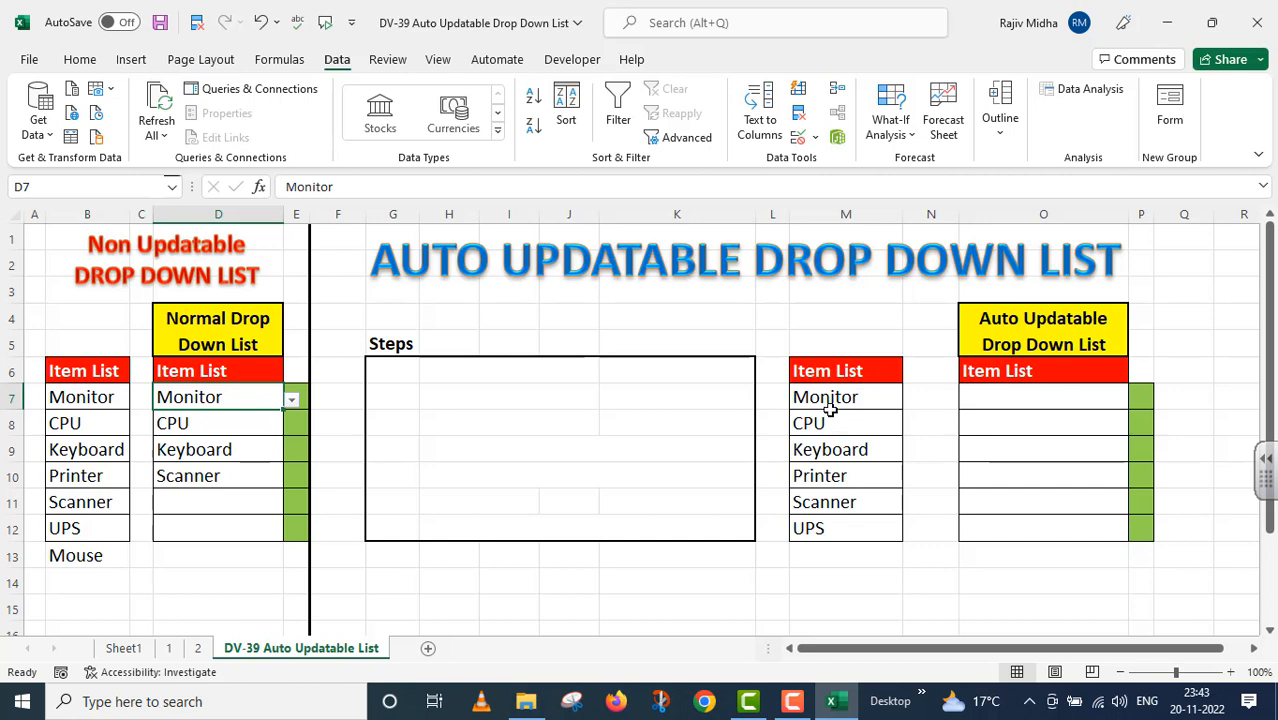
Convert the item list in M6:M12 into a table with headers.
left_click_drag(845, 378, 855, 516)
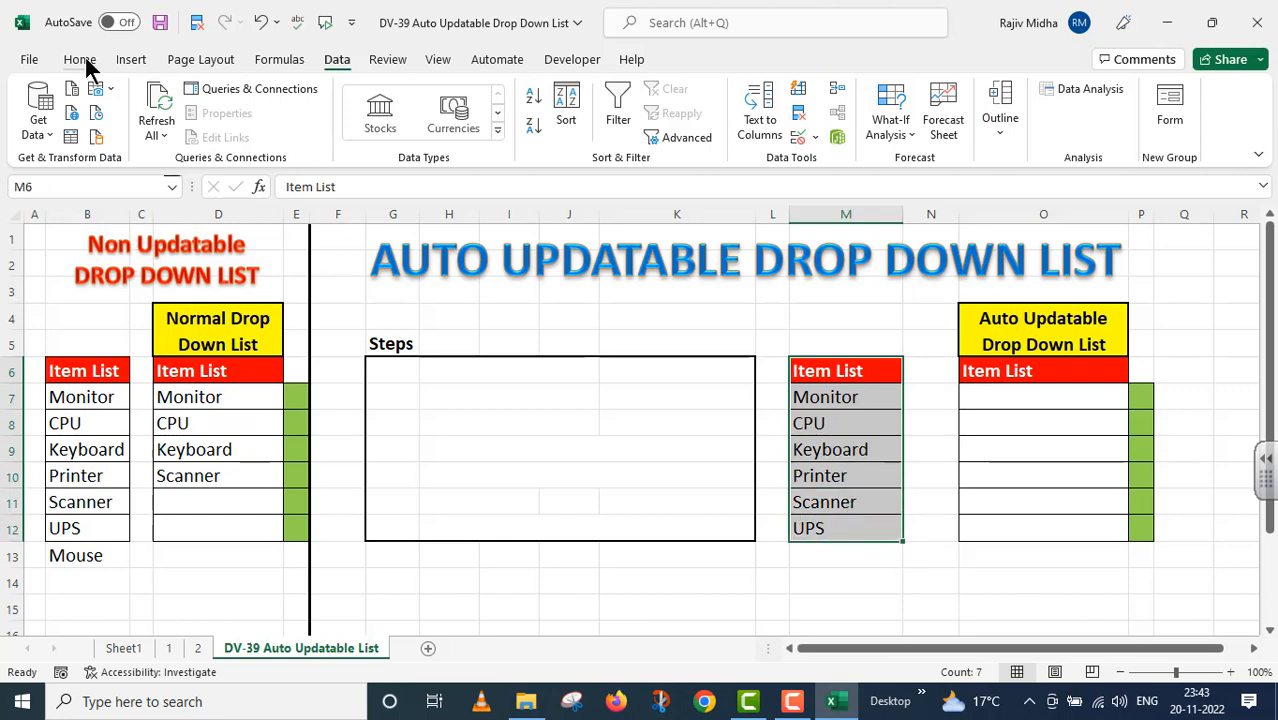
left_click(130, 59)
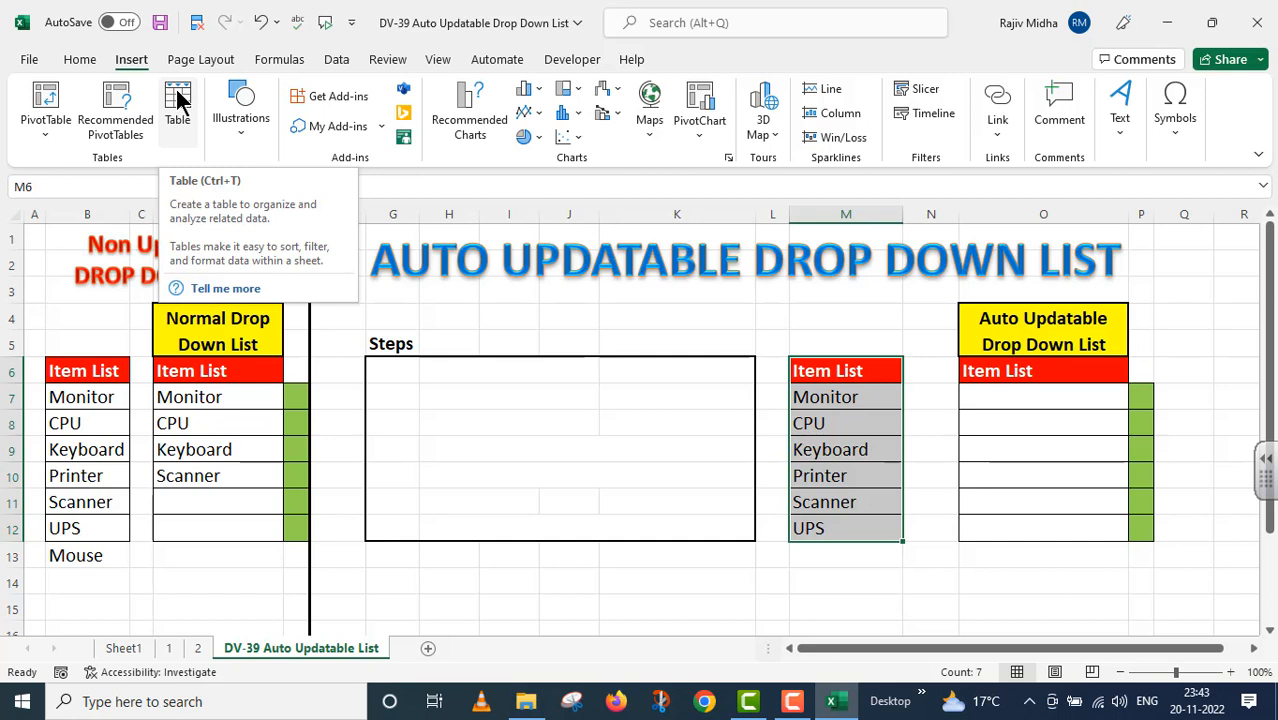
left_click(177, 97)
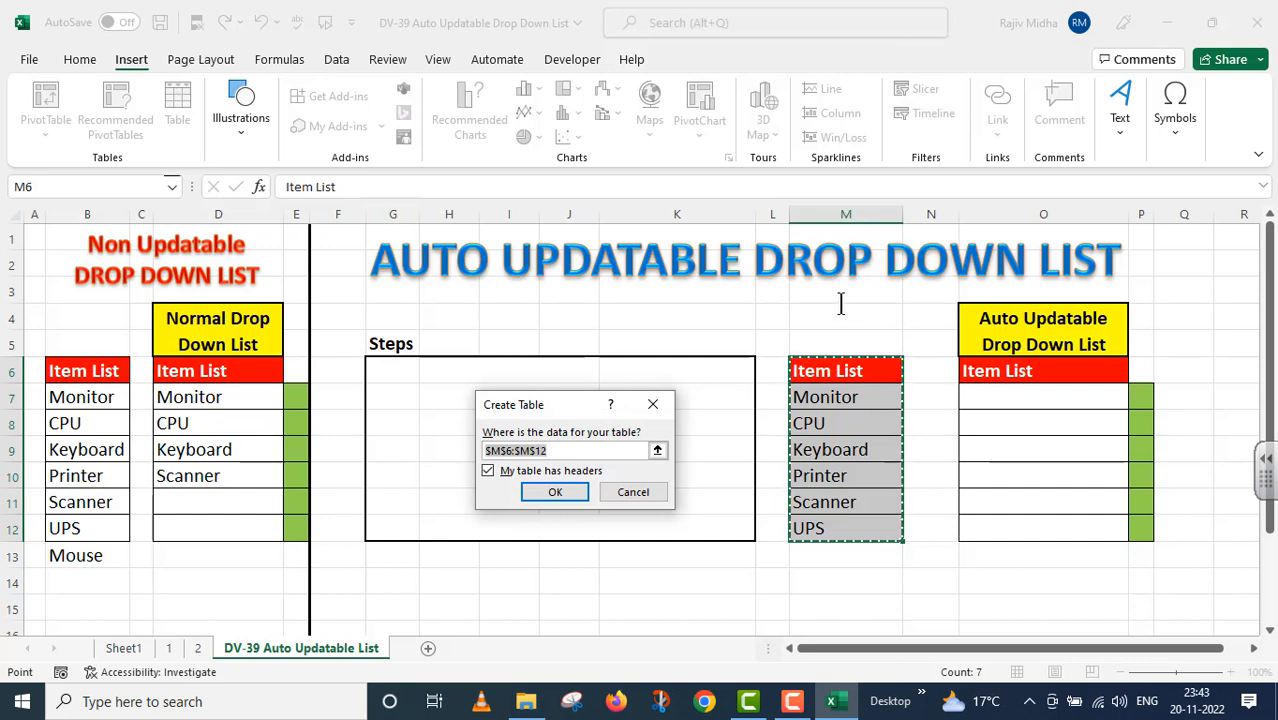
left_click_drag(568, 400, 593, 371)
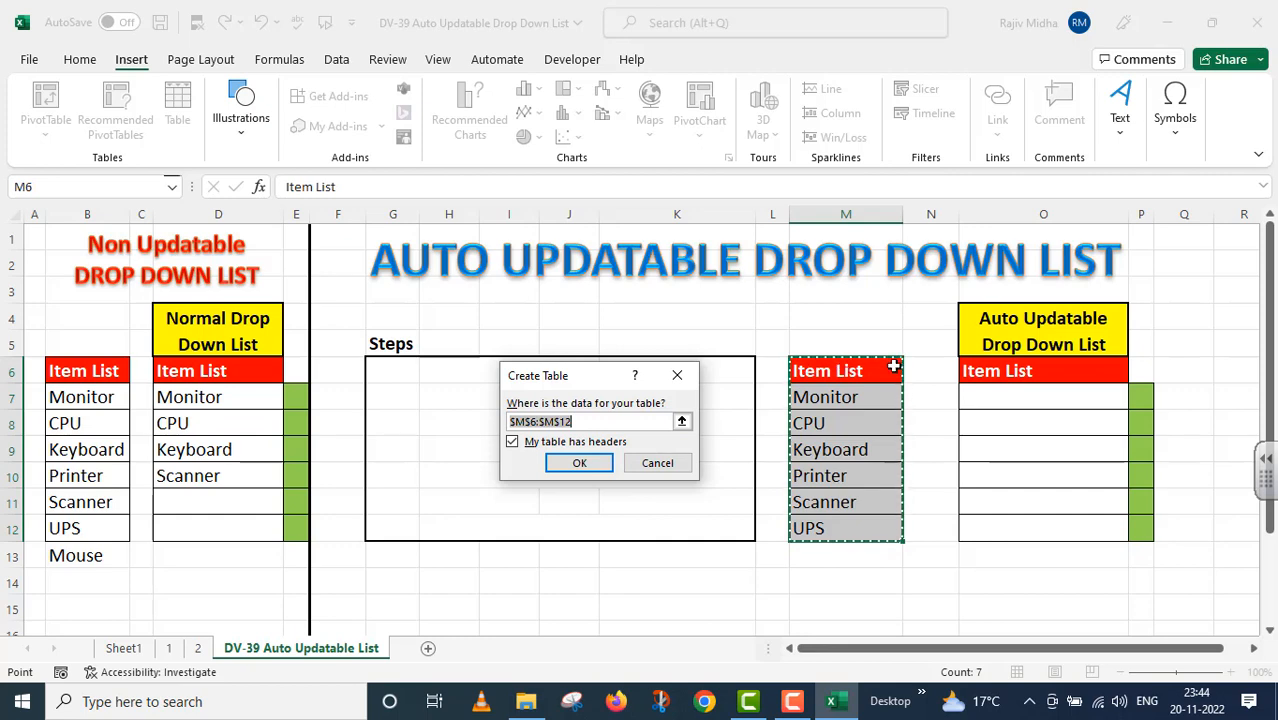
left_click(589, 456)
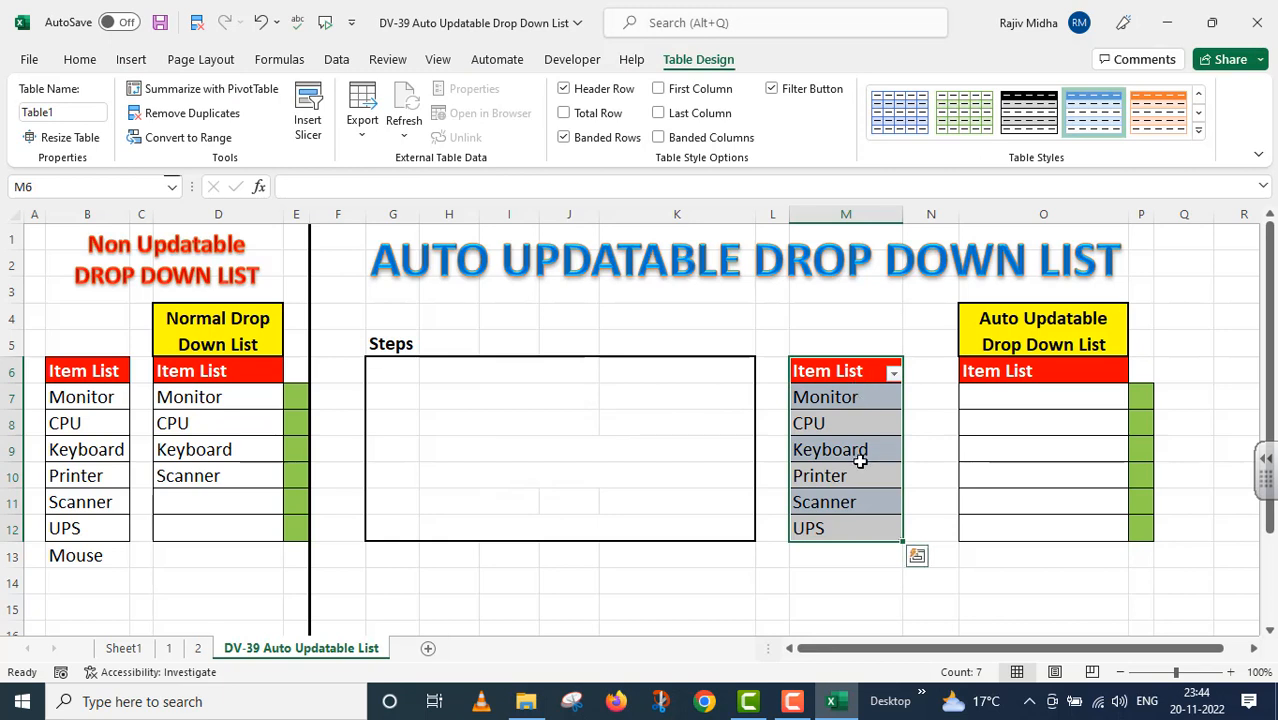
Apply a List data validation to O7:O12, using the table items =$M$7:$M$12 as source.
left_click_drag(1047, 392, 1071, 511)
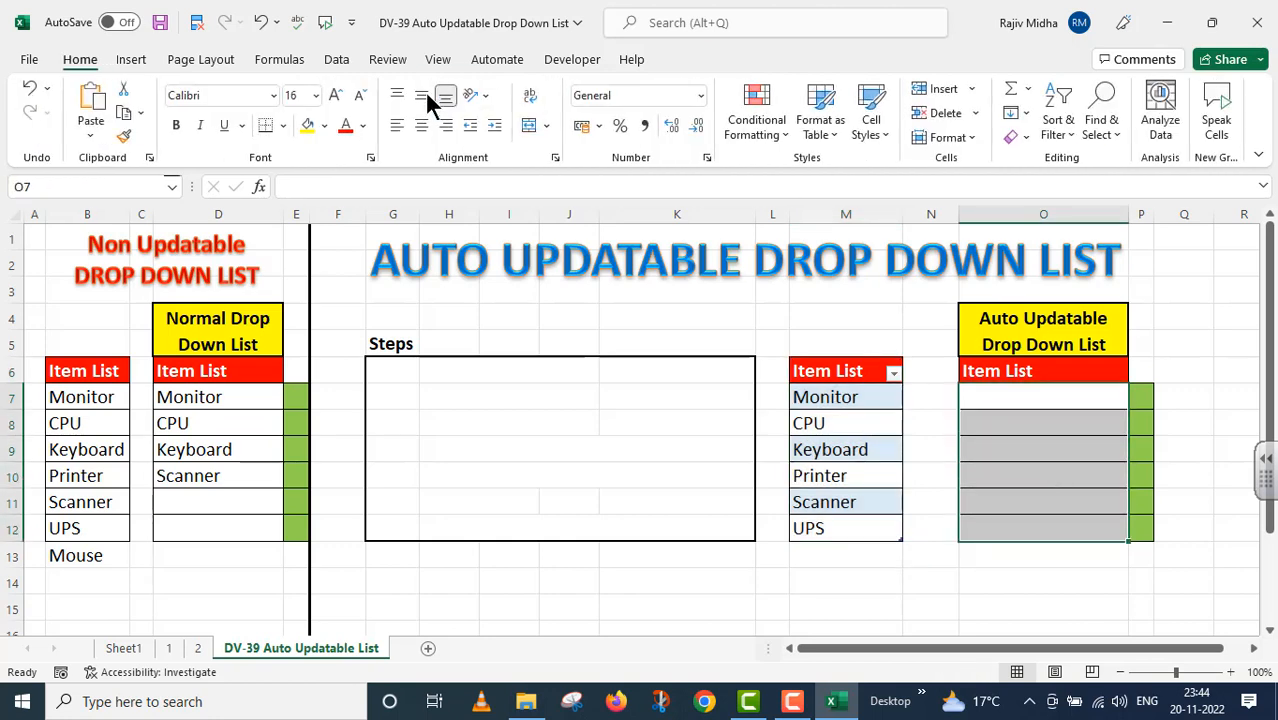
left_click(337, 62)
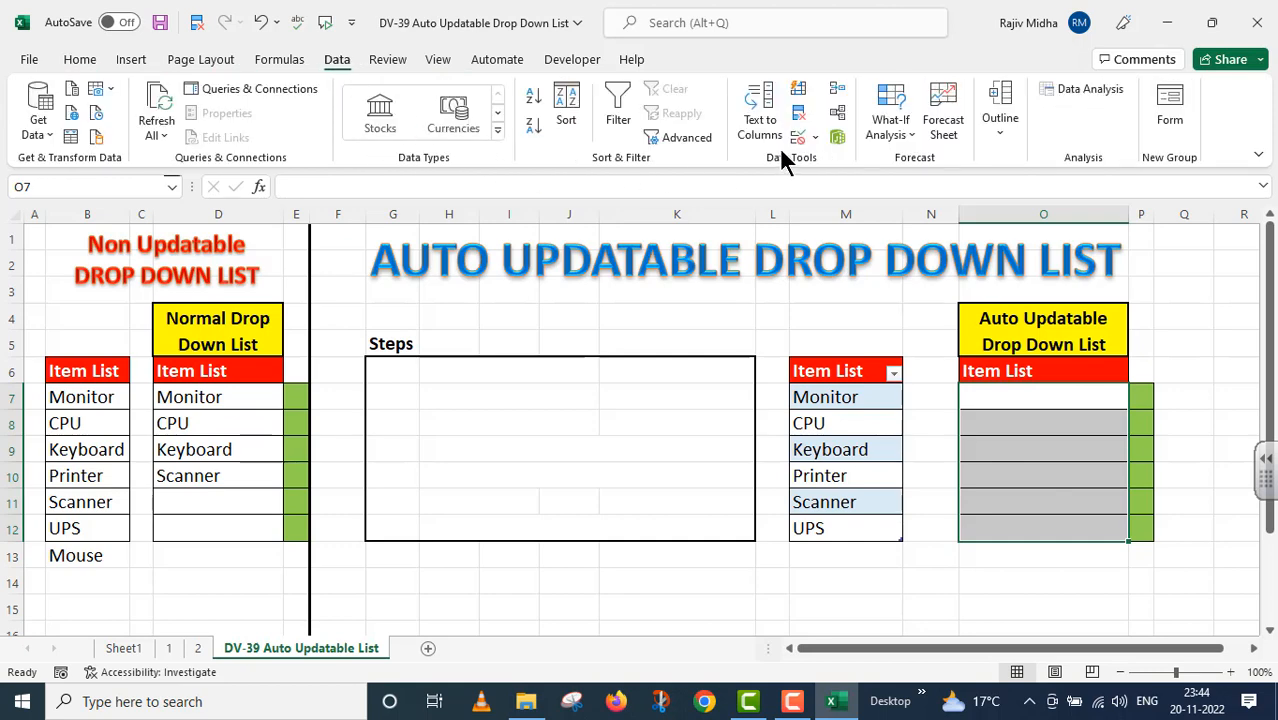
left_click(815, 136)
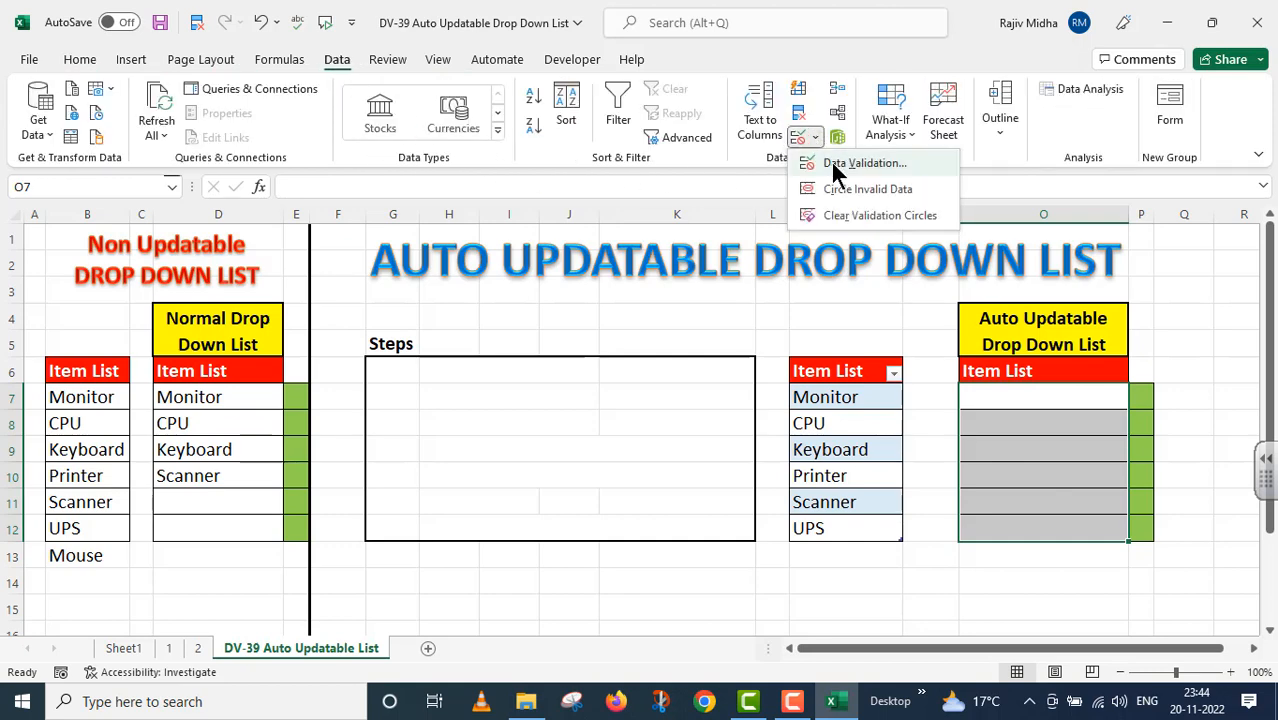
left_click(838, 168)
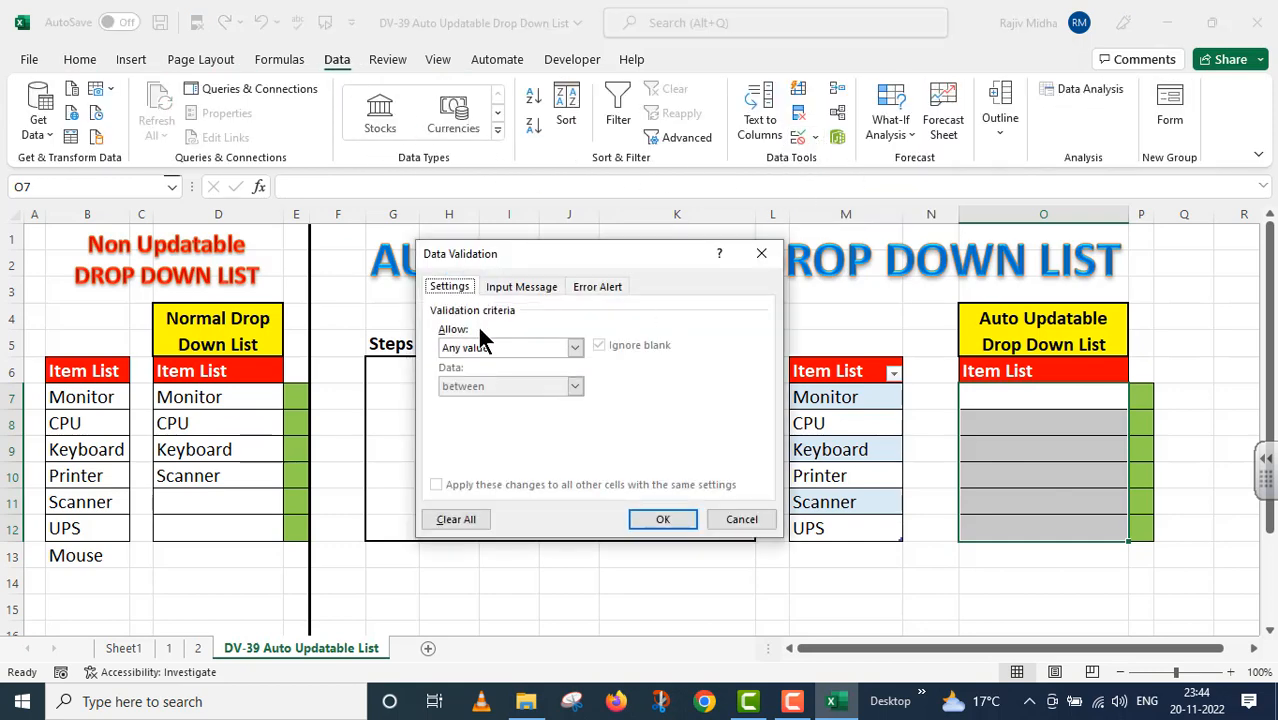
left_click(577, 347)
left_click(475, 401)
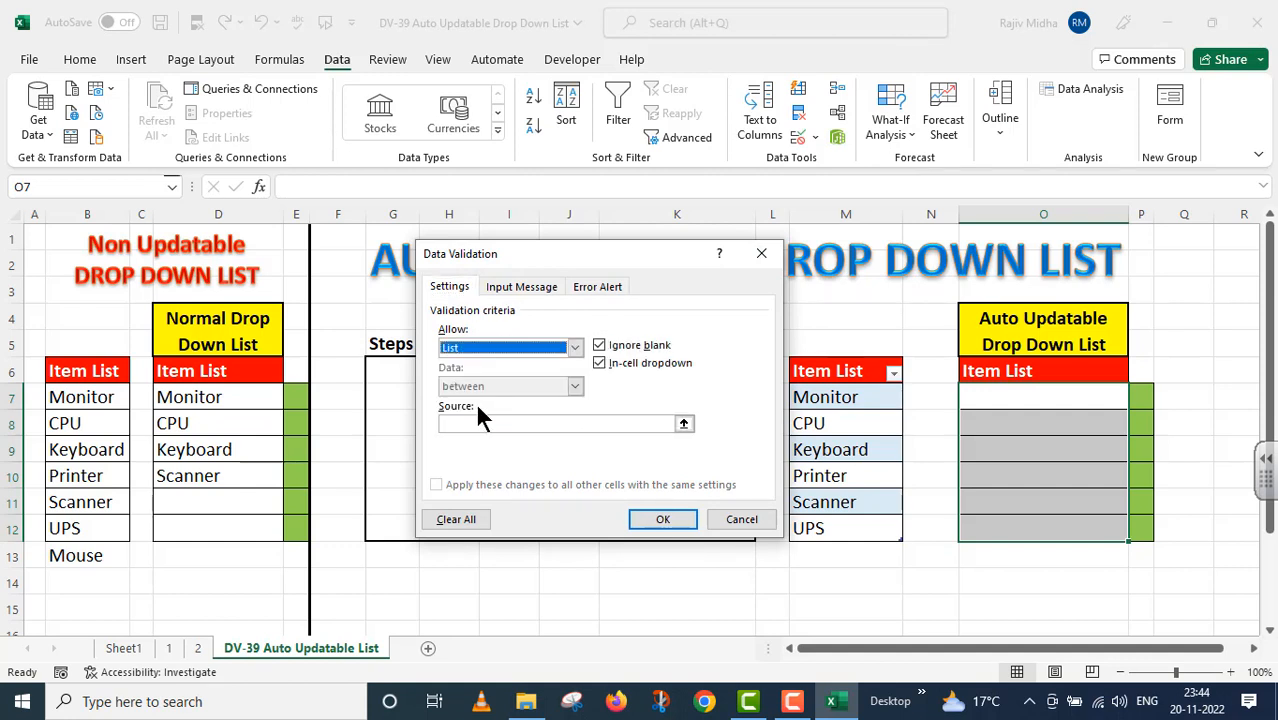
left_click(481, 421)
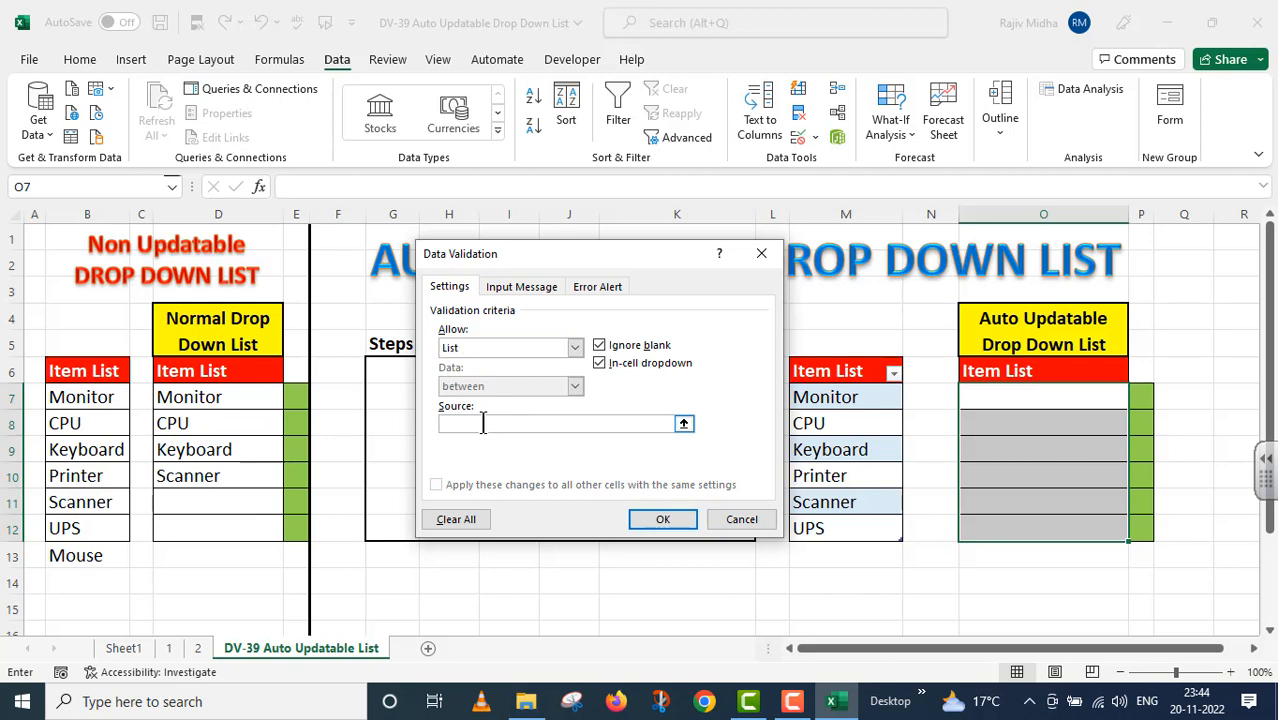
left_click(820, 397)
left_click_drag(820, 397, 828, 518)
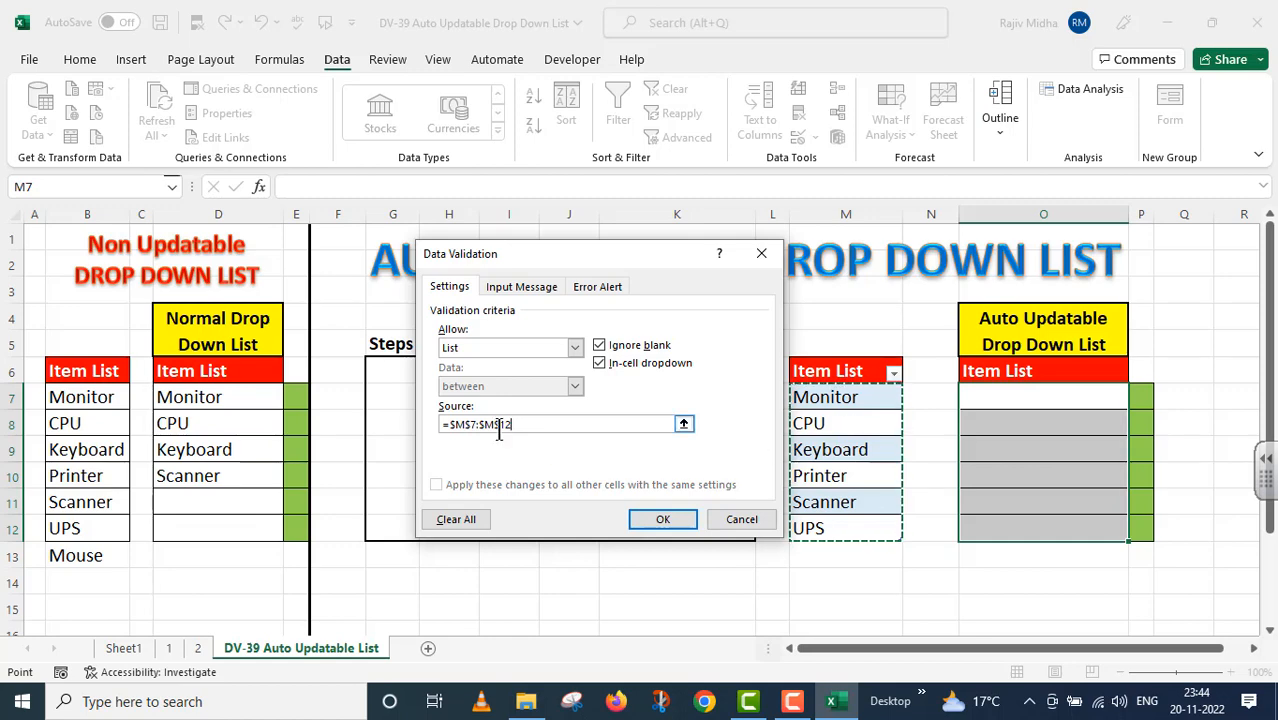
left_click(660, 520)
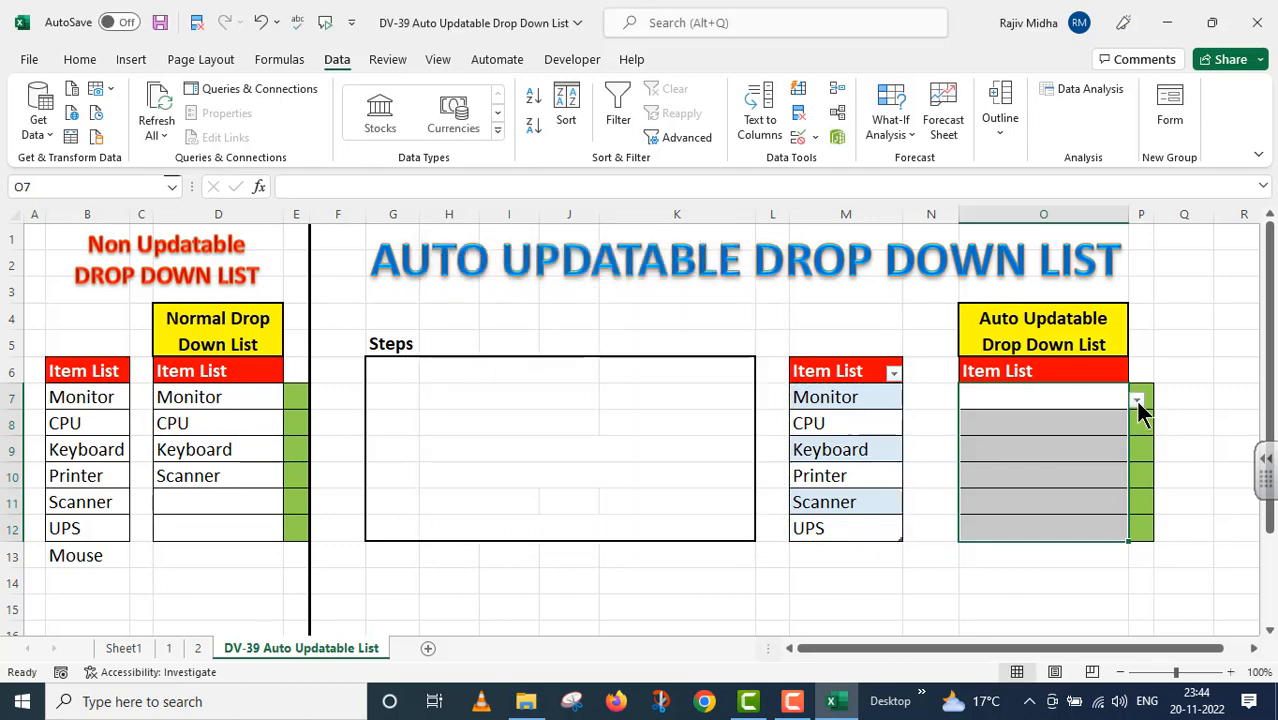
Choose Monitor, CPU and Keyboard from the auto-updatable drop-downs in O7, O8 and O9 respectively.
left_click(1140, 405)
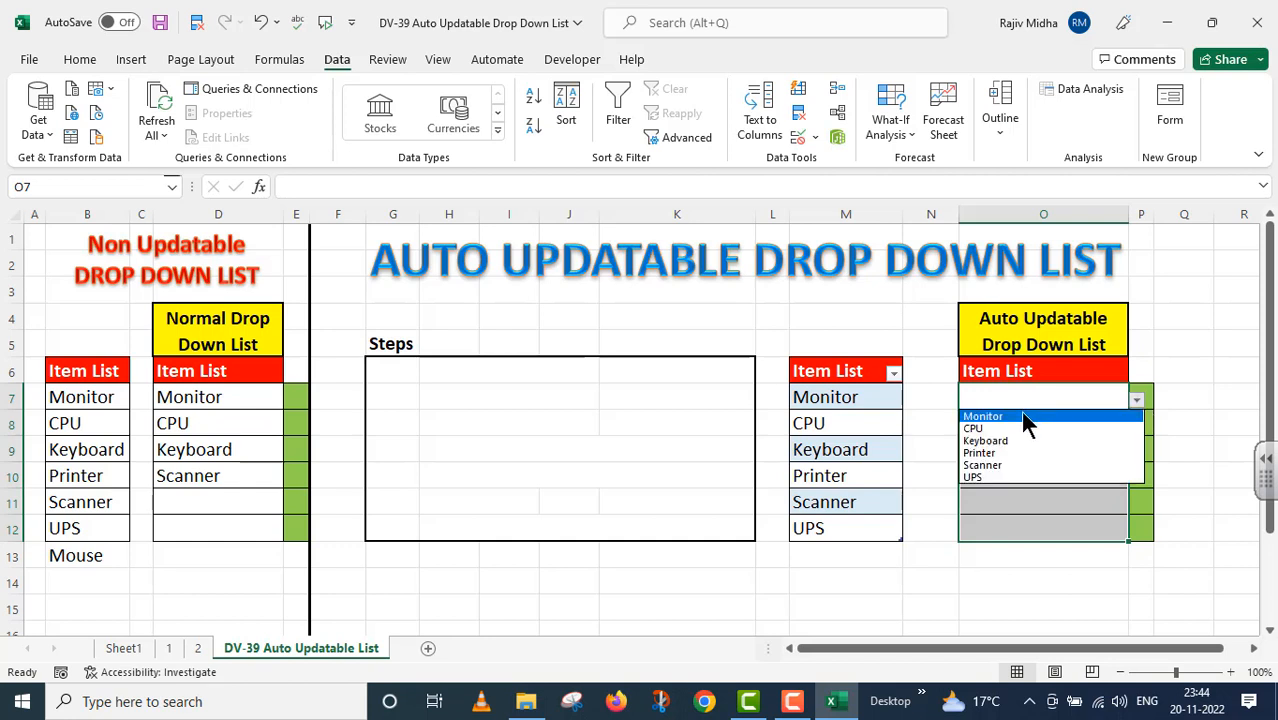
left_click(1020, 412)
left_click(1122, 421)
left_click(1137, 425)
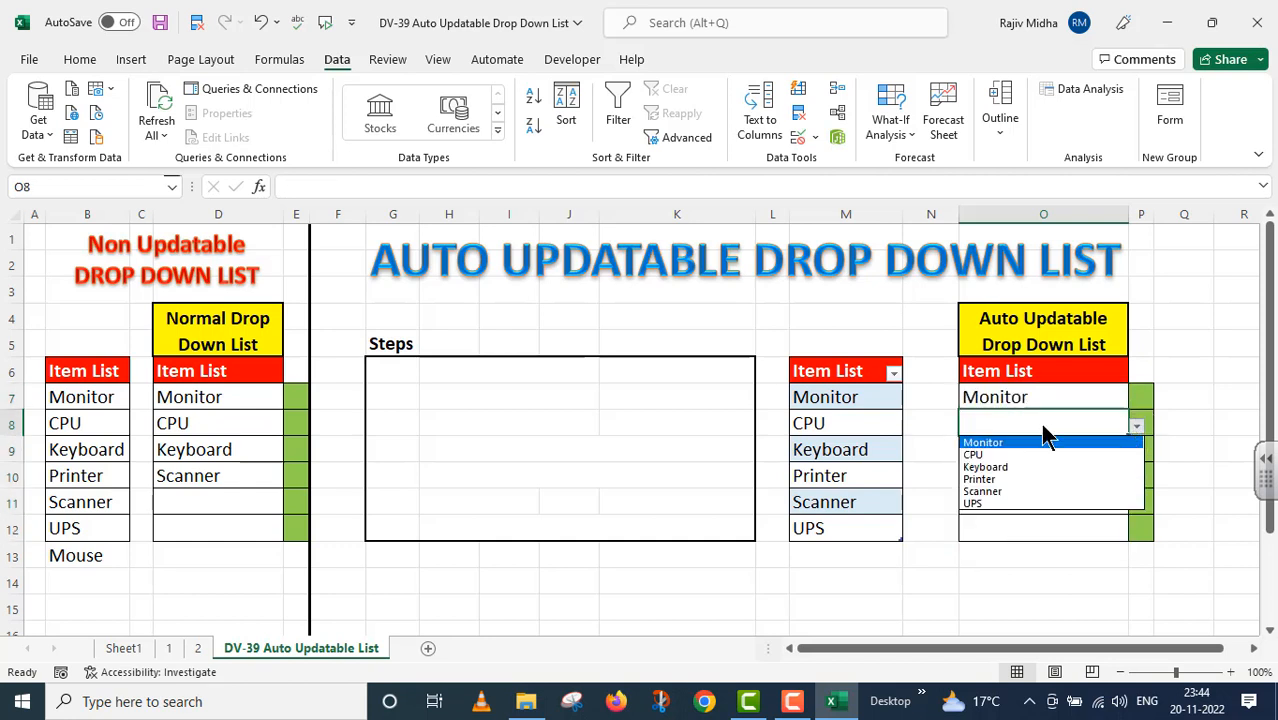
left_click(996, 456)
left_click(1100, 450)
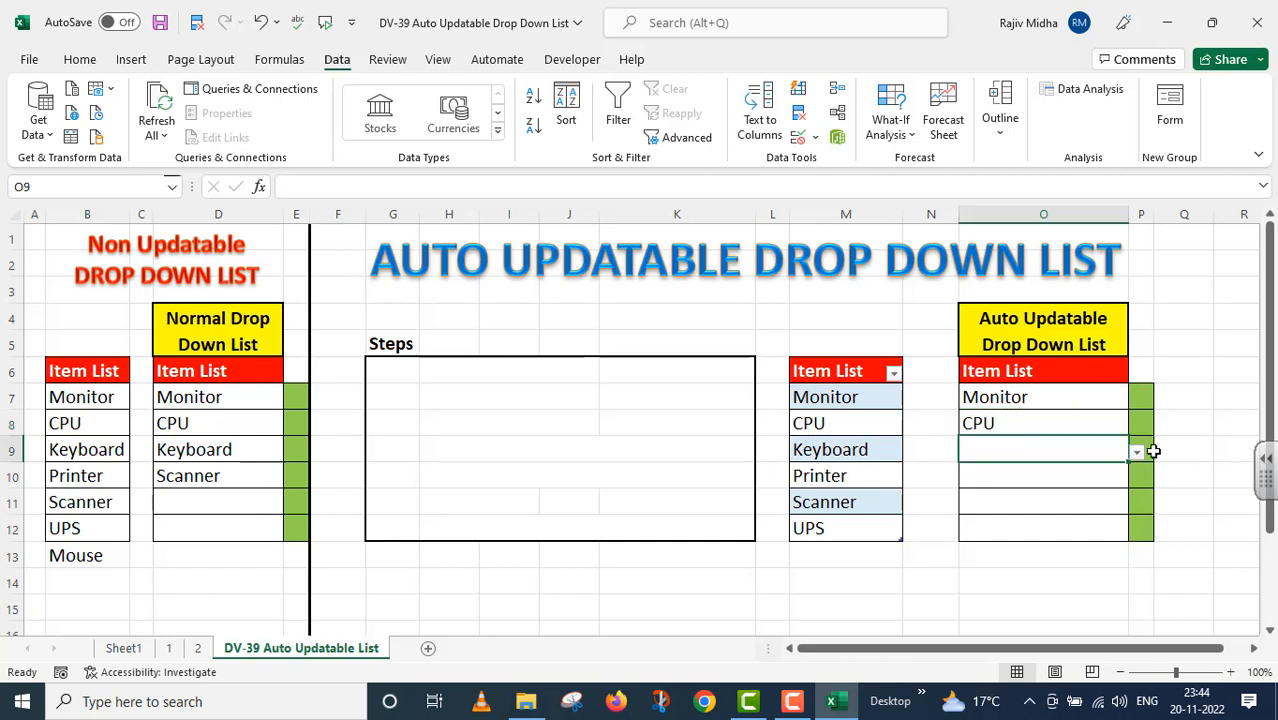
left_click(1137, 452)
left_click(985, 494)
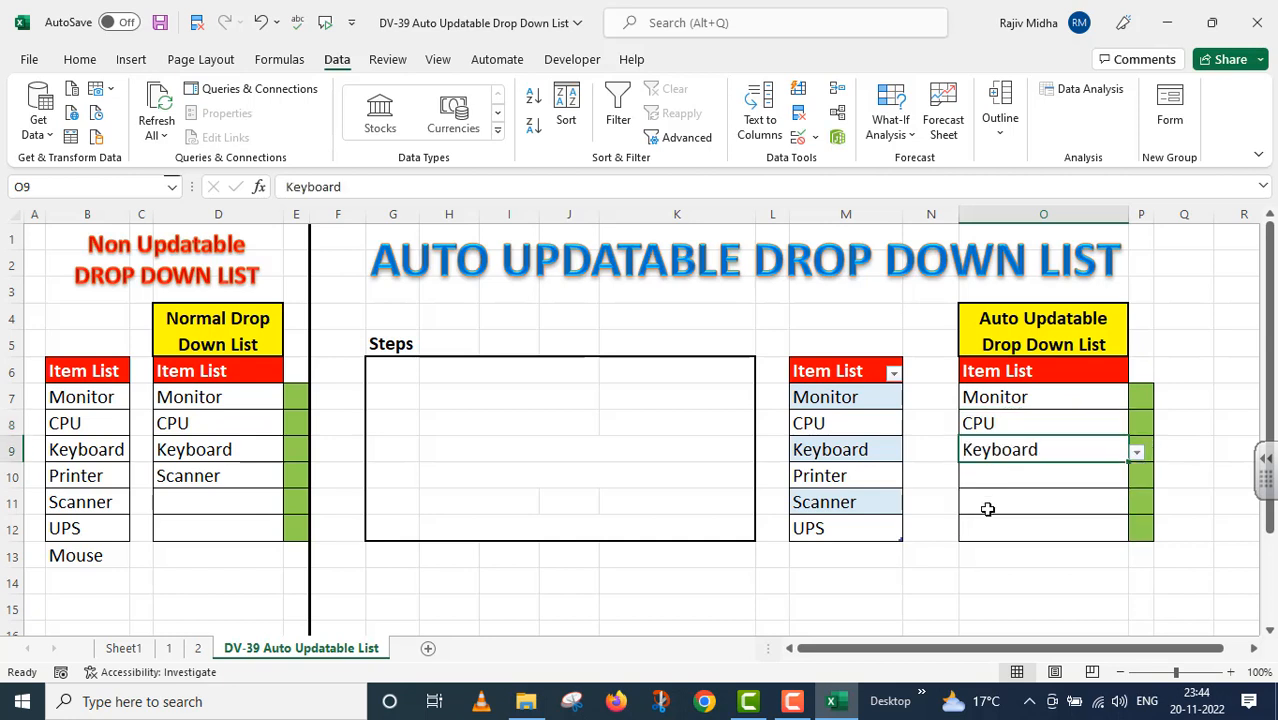
Add Mouse in M13, directly below UPS in the item table.
left_click(813, 558)
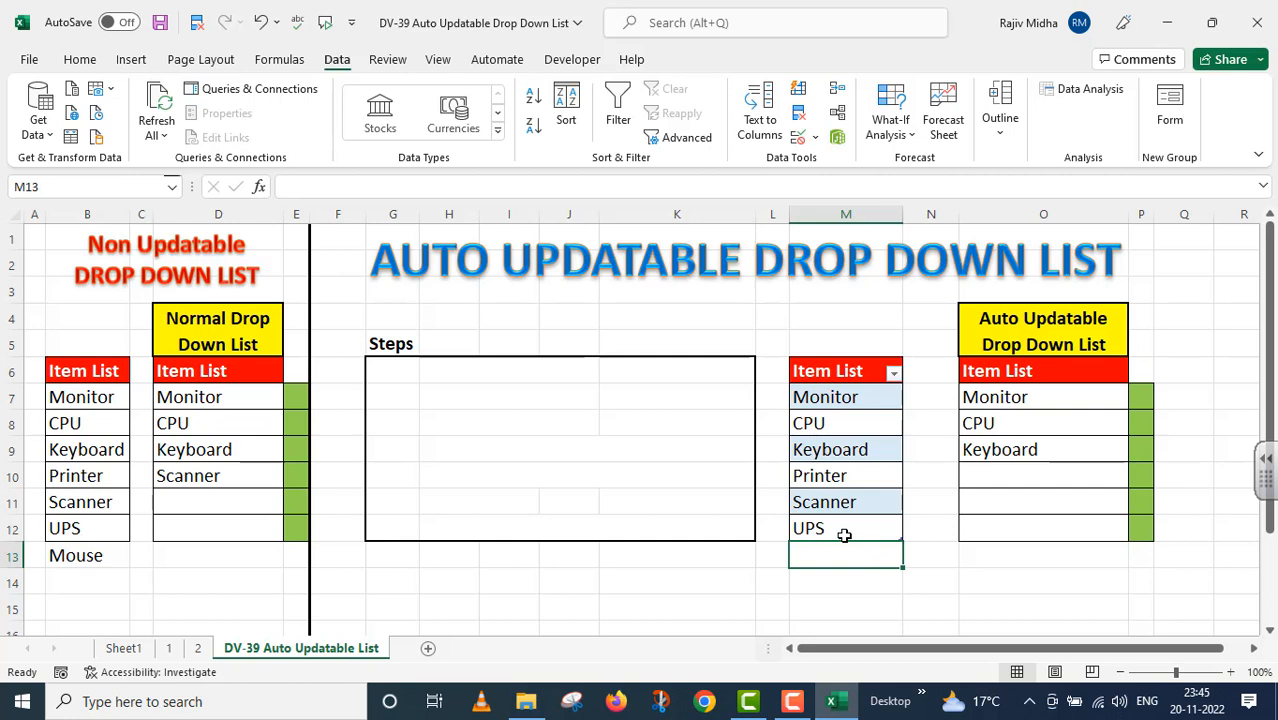
type("Mou")
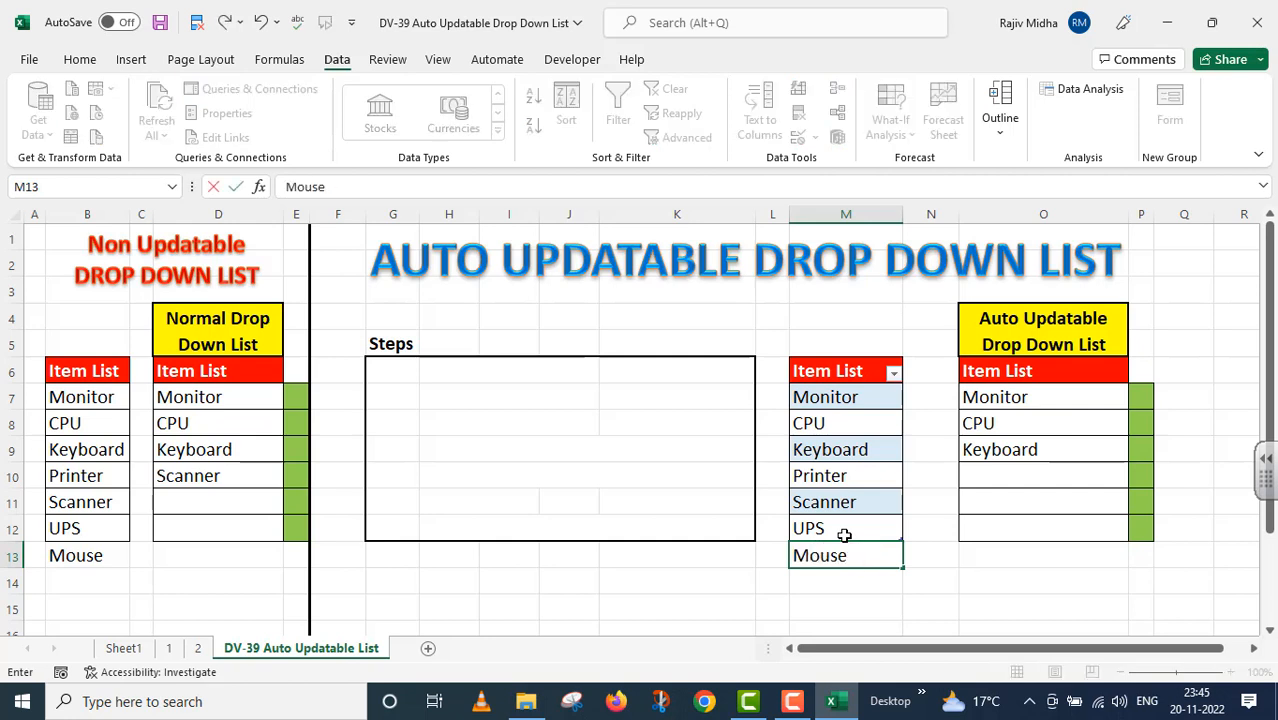
type("se")
key("Return")
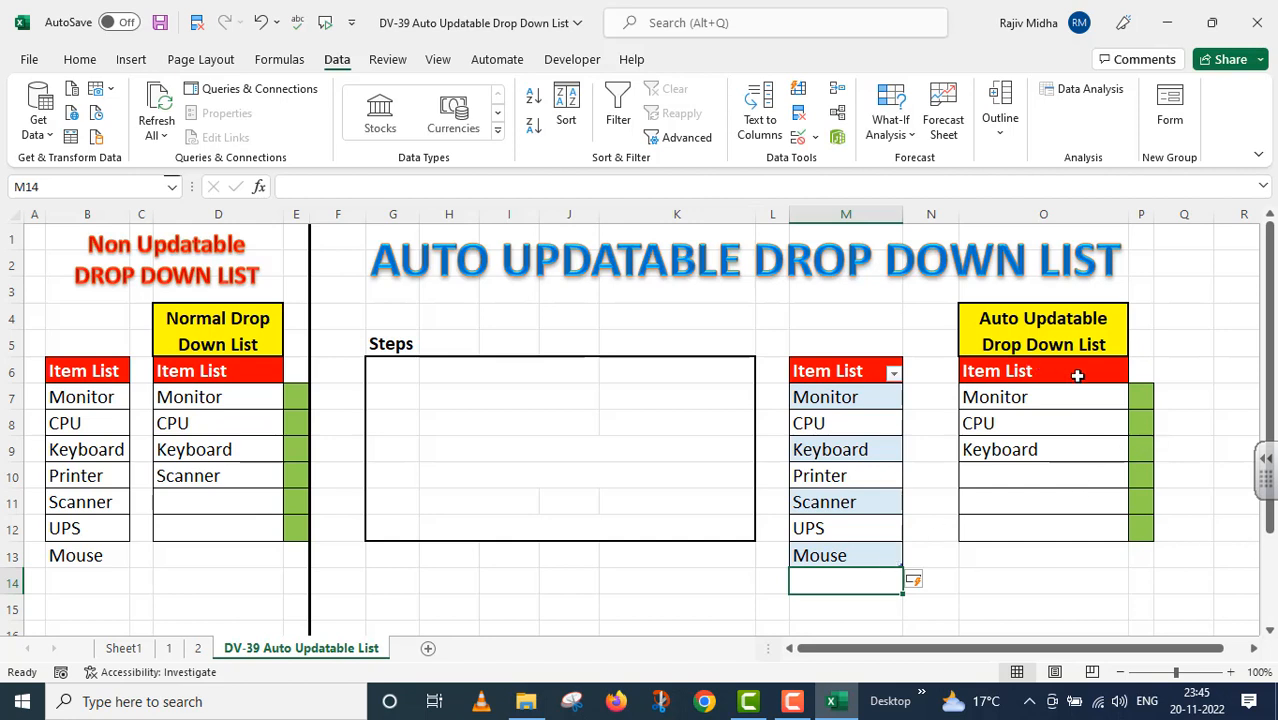
Choose the newly added Mouse item from the drop-down in O10.
left_click(1109, 470)
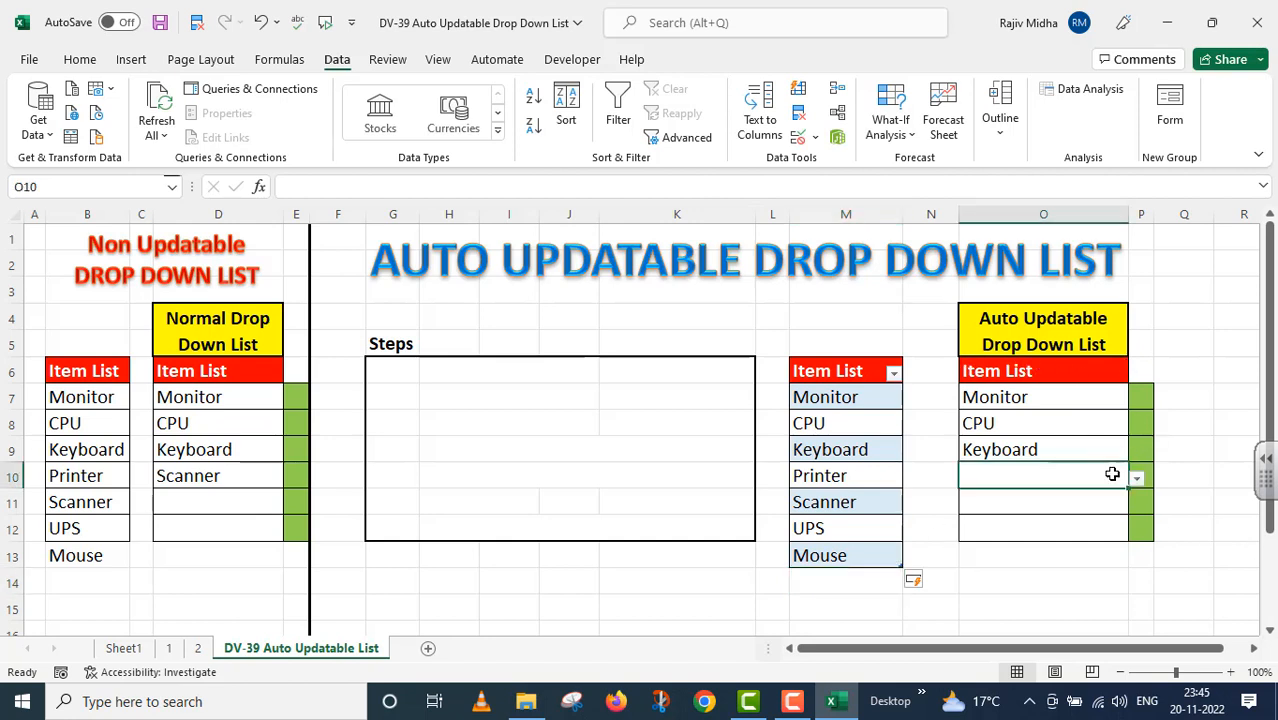
left_click(1136, 478)
left_click(1108, 473)
left_click(1137, 479)
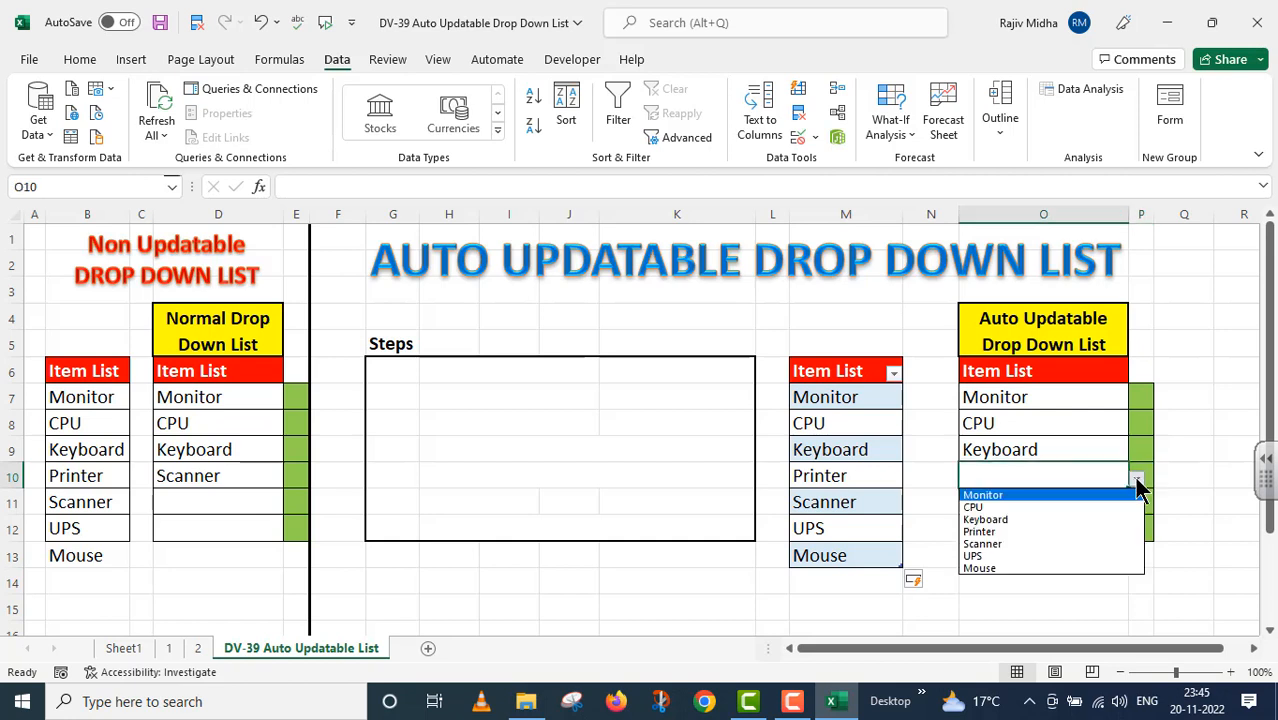
left_click(1018, 568)
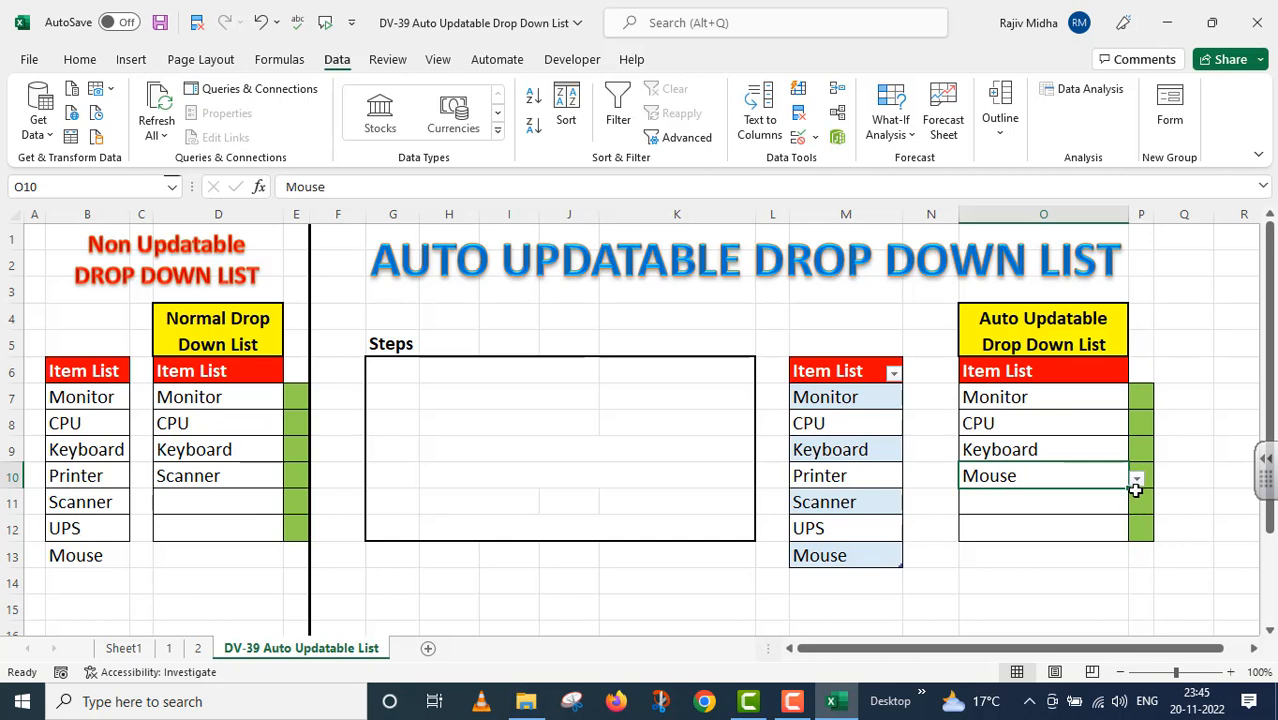
Add PenDrive in M14 as a further item directly below Mouse in the table.
left_click(827, 577)
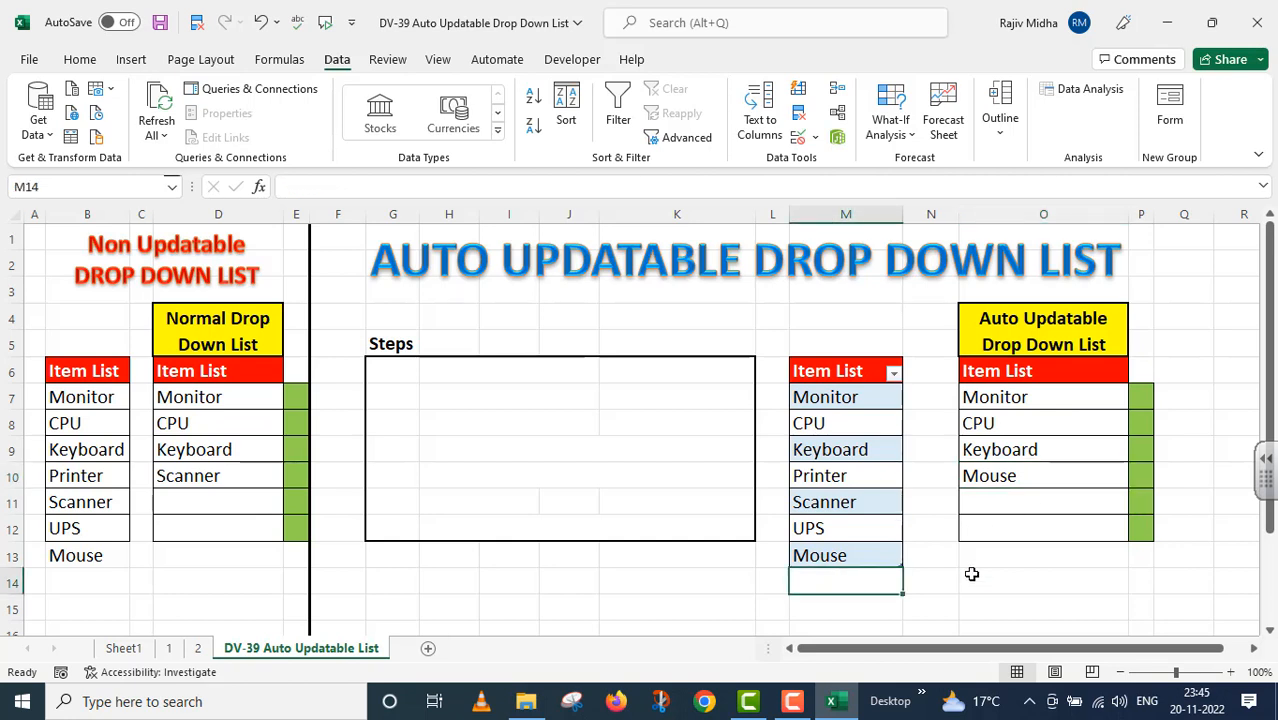
type("PenD")
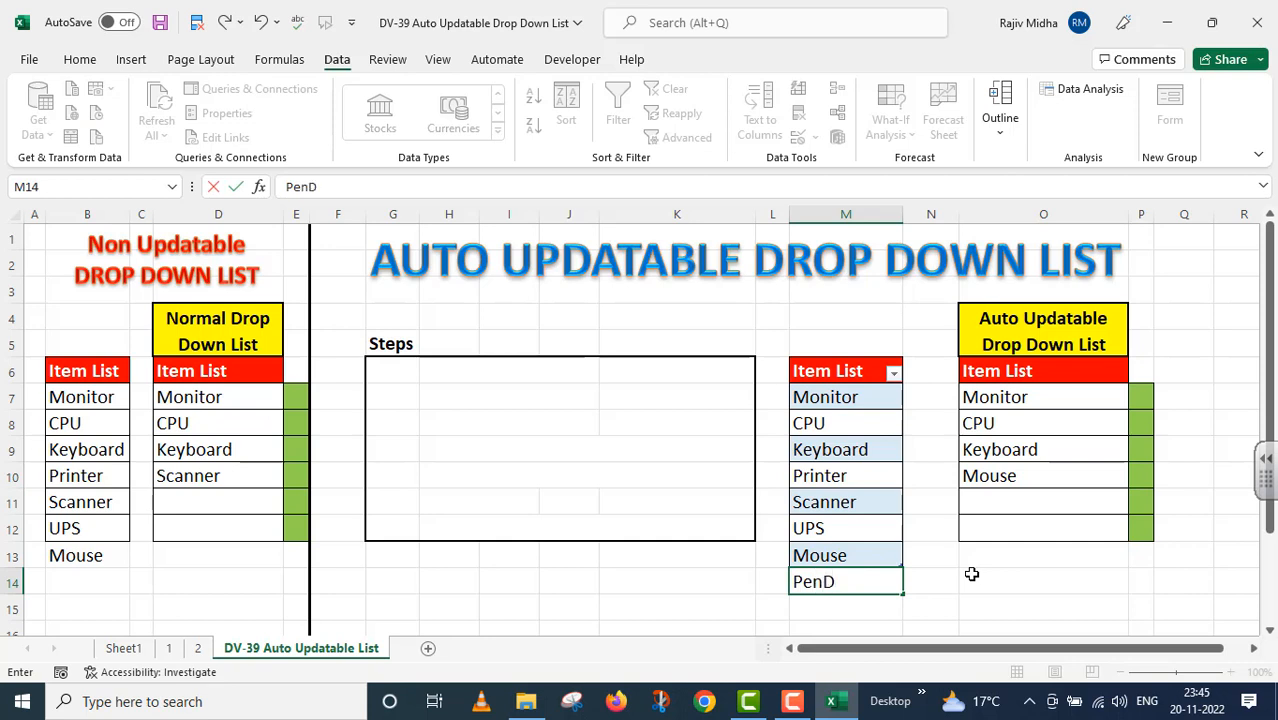
type("rive")
Choose the newly added PenDrive item from the drop-down in O11.
left_click(1080, 496)
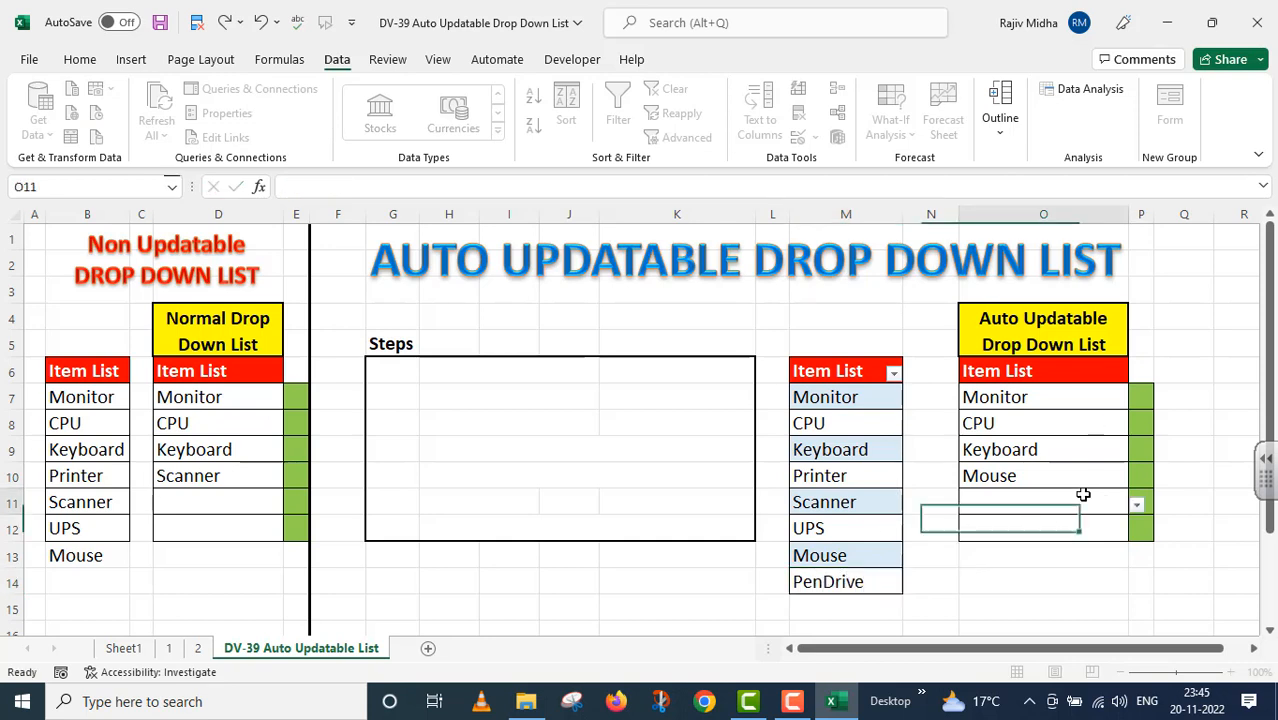
left_click(1137, 506)
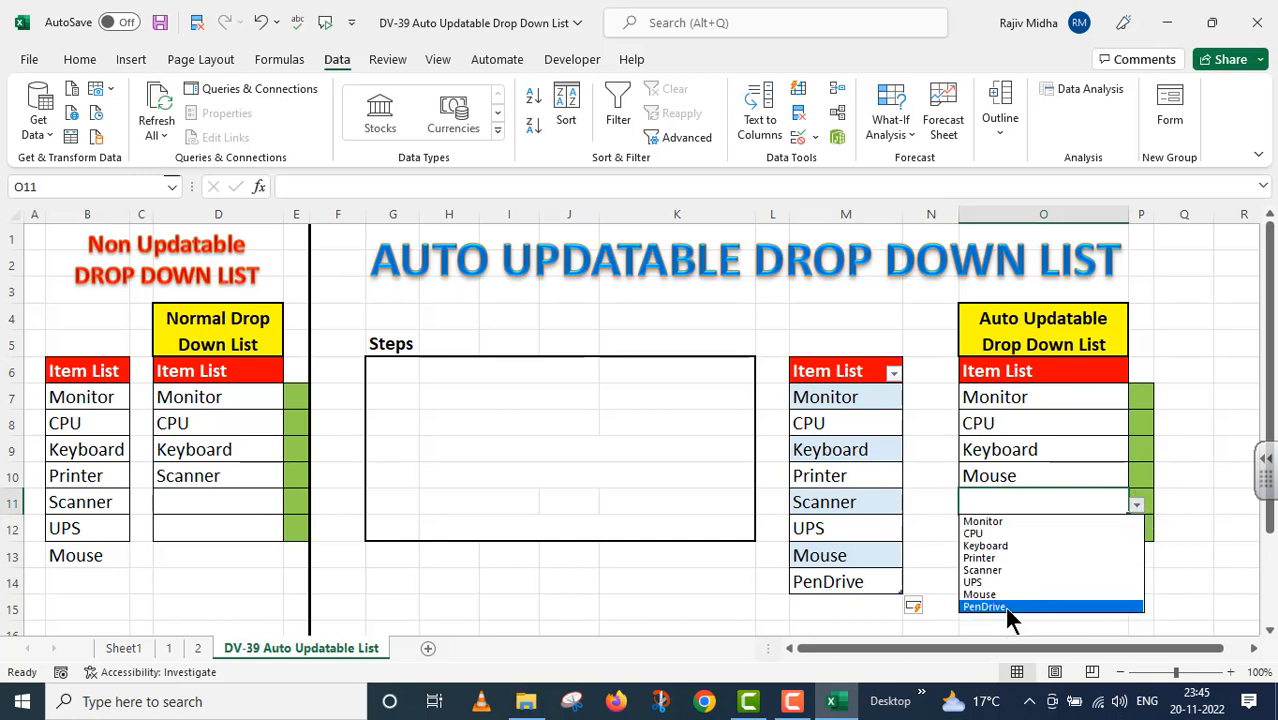
left_click(1003, 606)
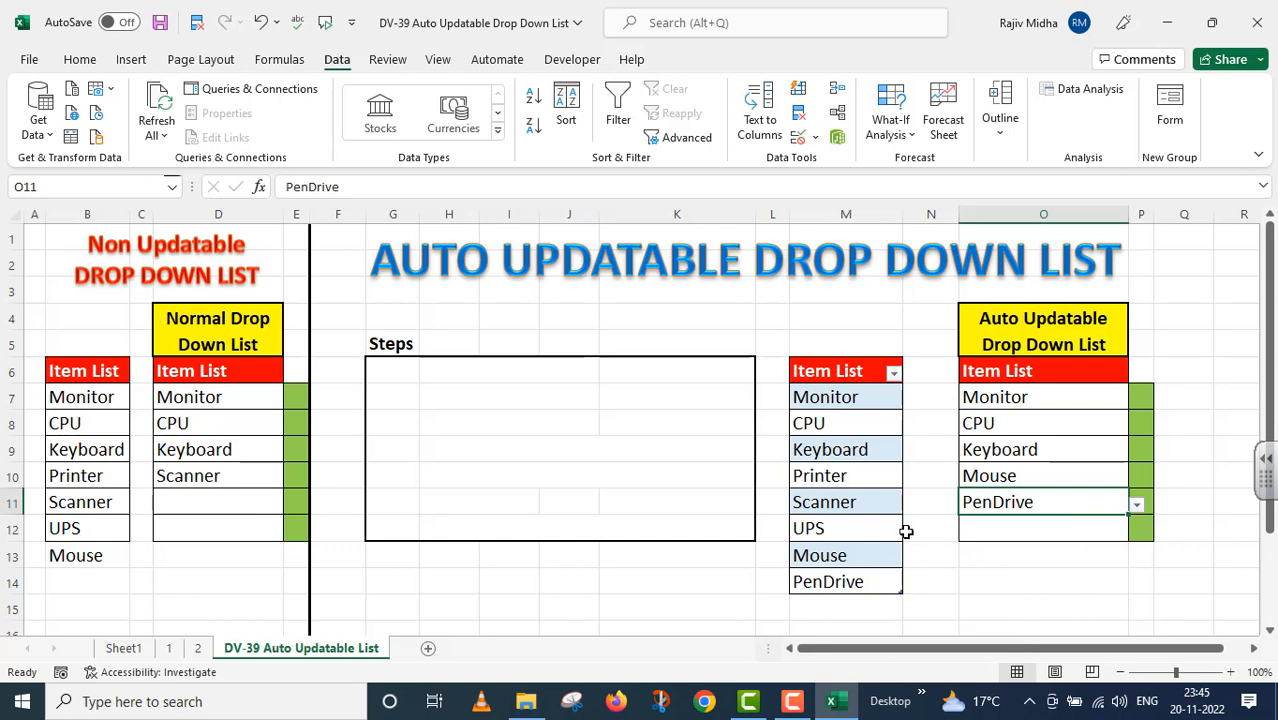
Reveal the hidden instructions in the Steps box G6:K12 by setting their font colour to black.
left_click_drag(853, 397, 853, 531)
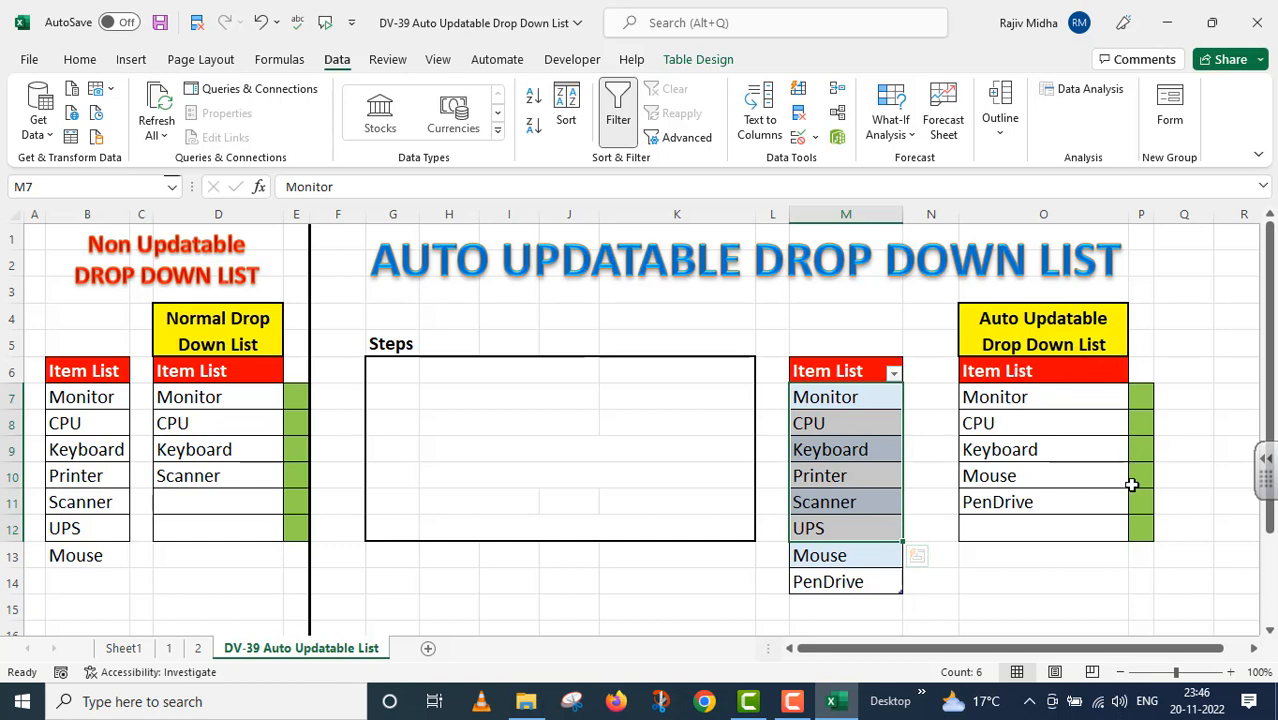
left_click_drag(392, 370, 693, 522)
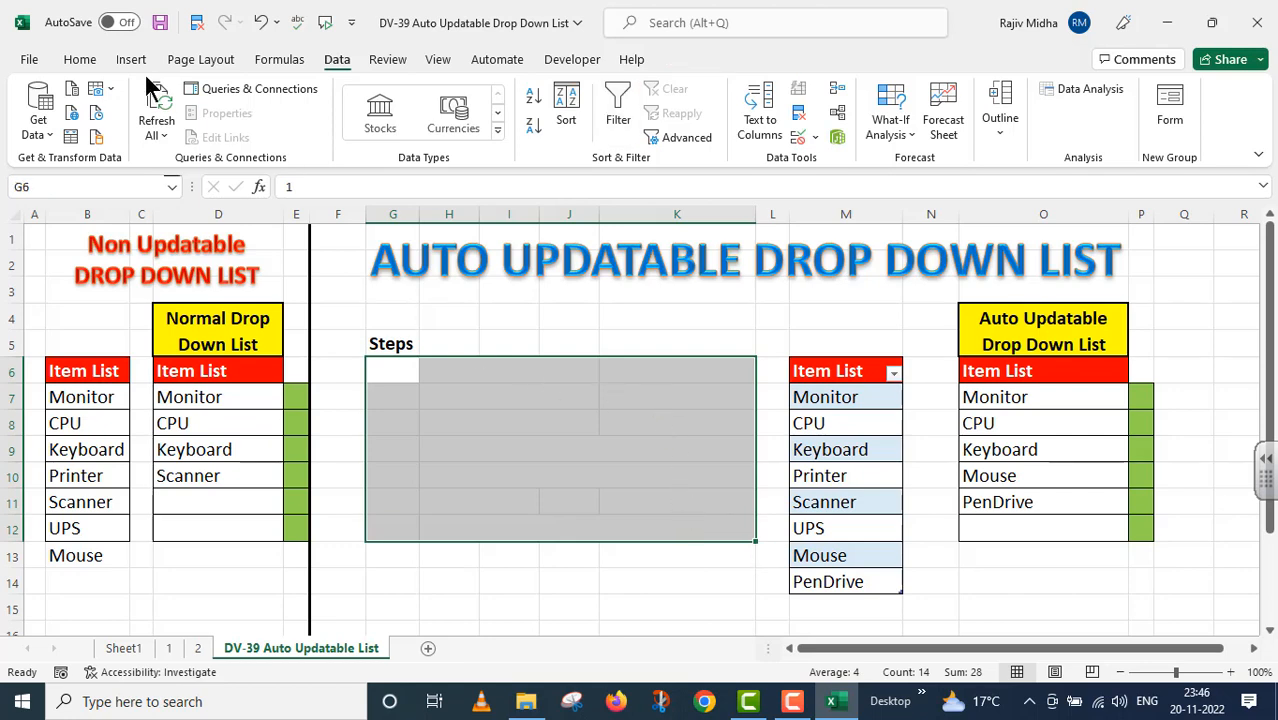
left_click(82, 60)
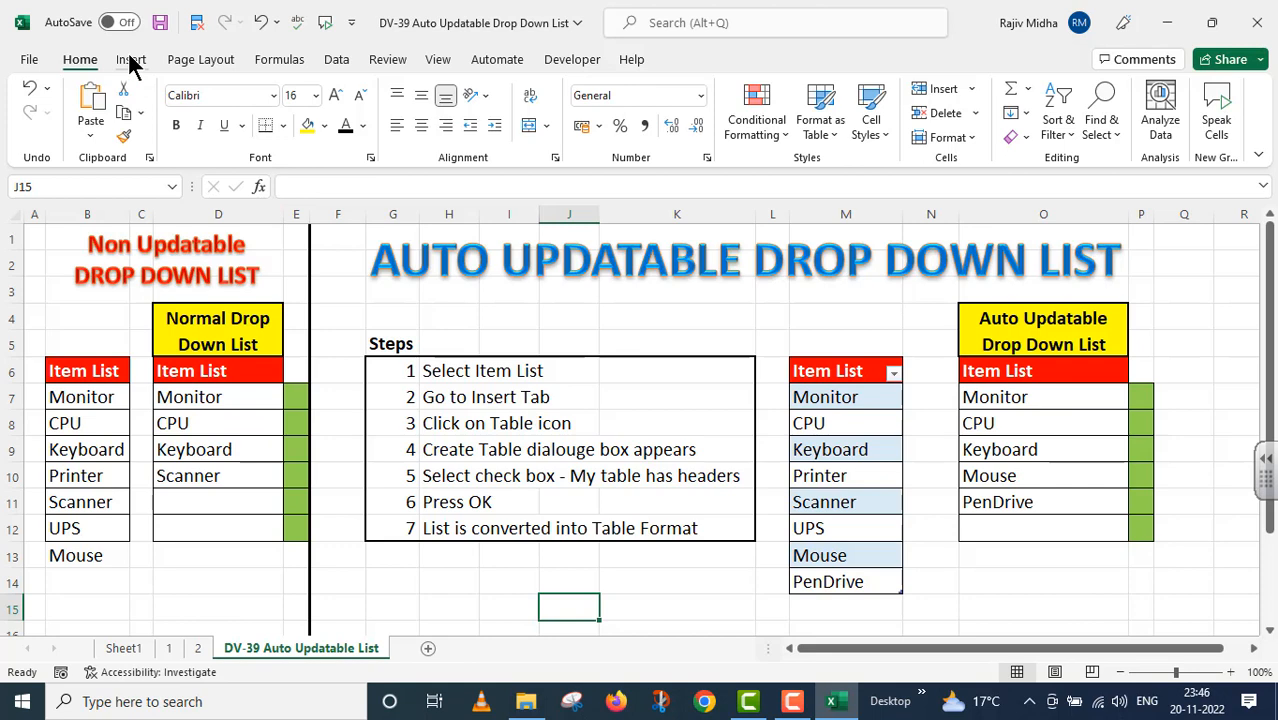
Paste the copied picture of the Create Table dialog at J15, just below the Steps box.
left_click(129, 59)
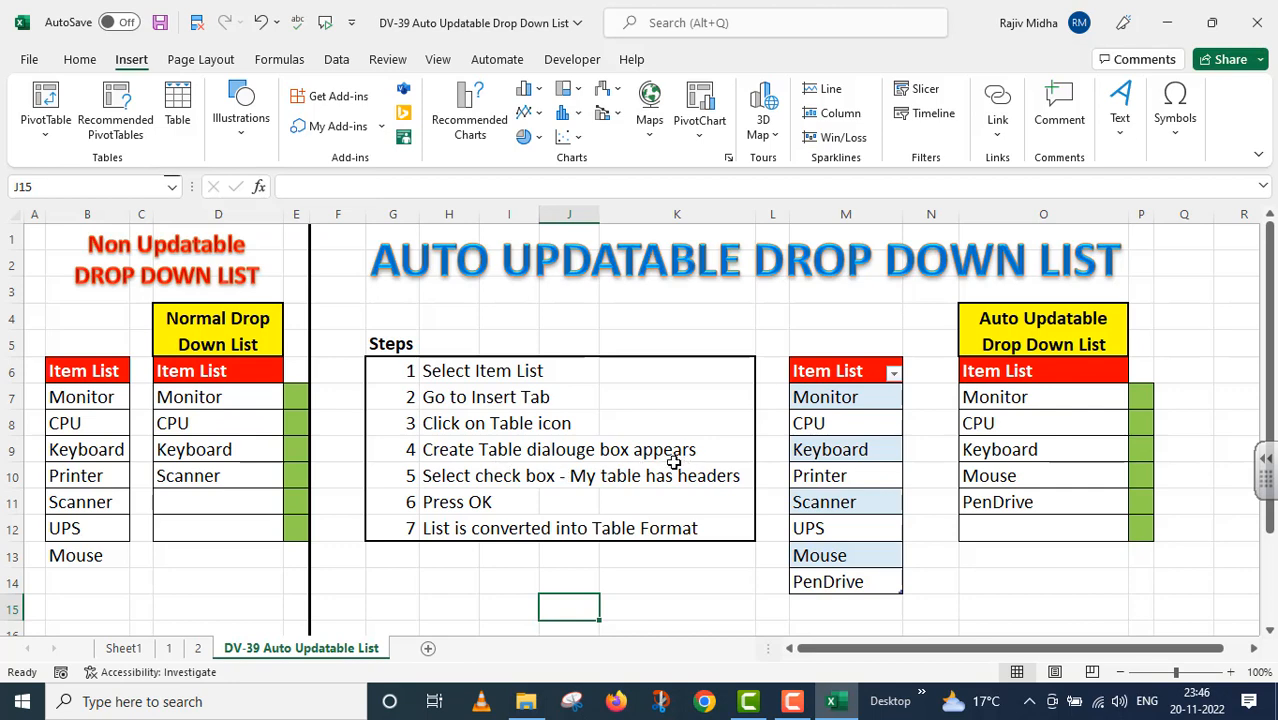
key("ctrl+v")
left_click(725, 579)
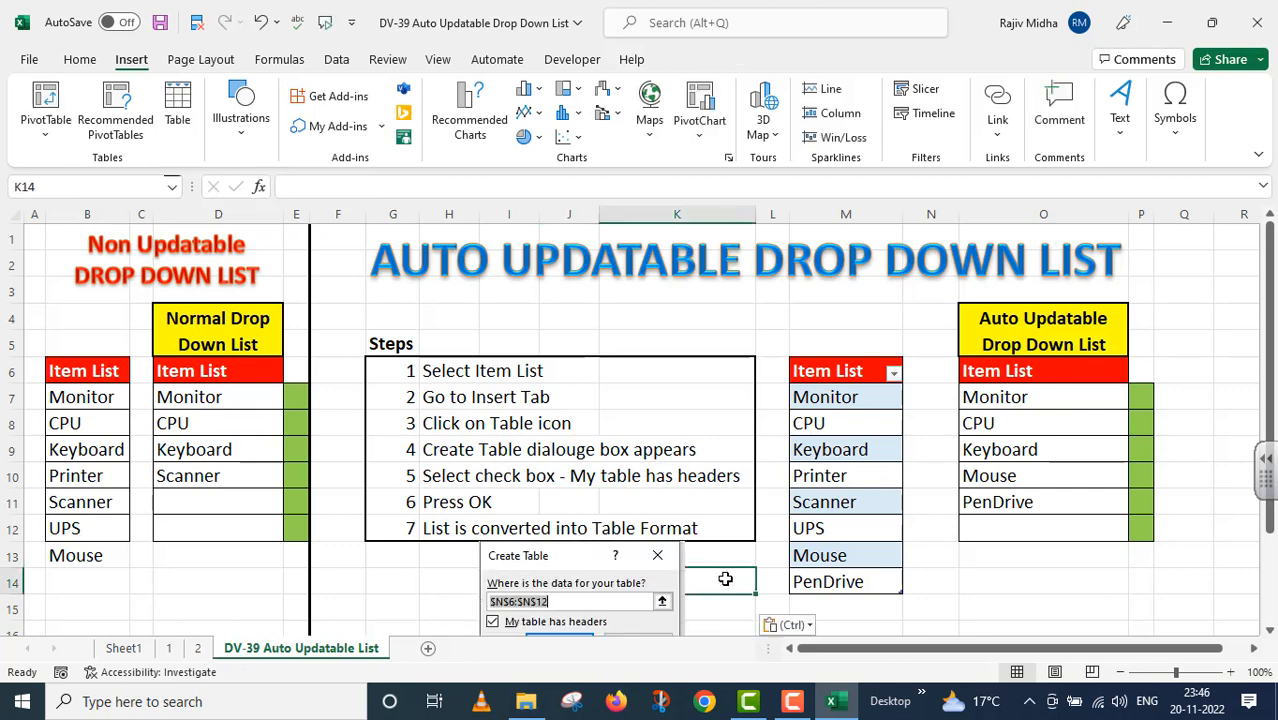